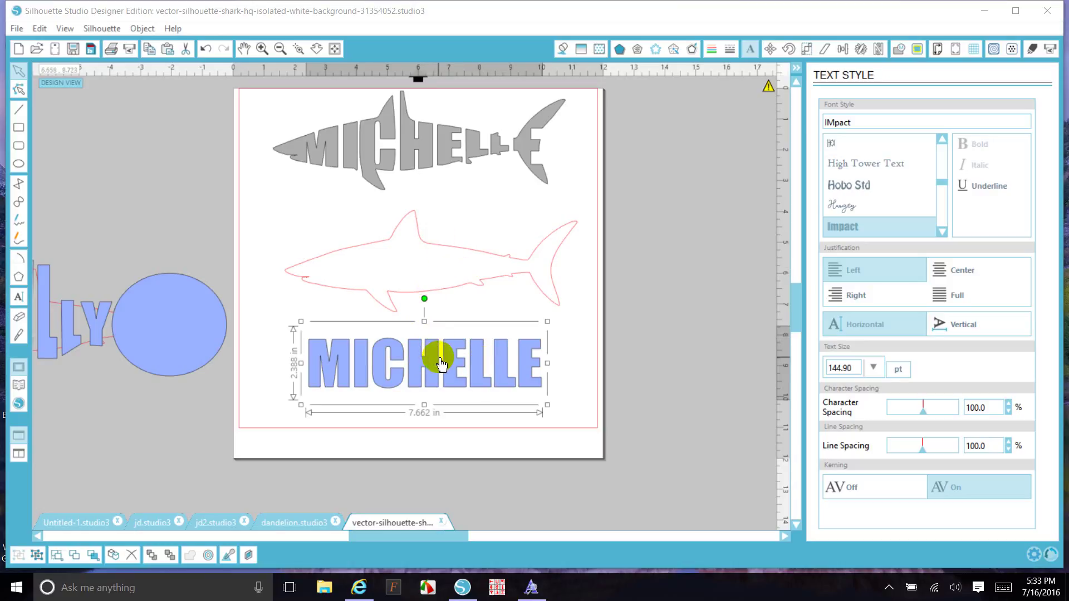
Step: Set the blue name text's fill transparency to about 44% and move the text over the red shark outline
{"action": "left_click", "coordinate": [563, 51]}
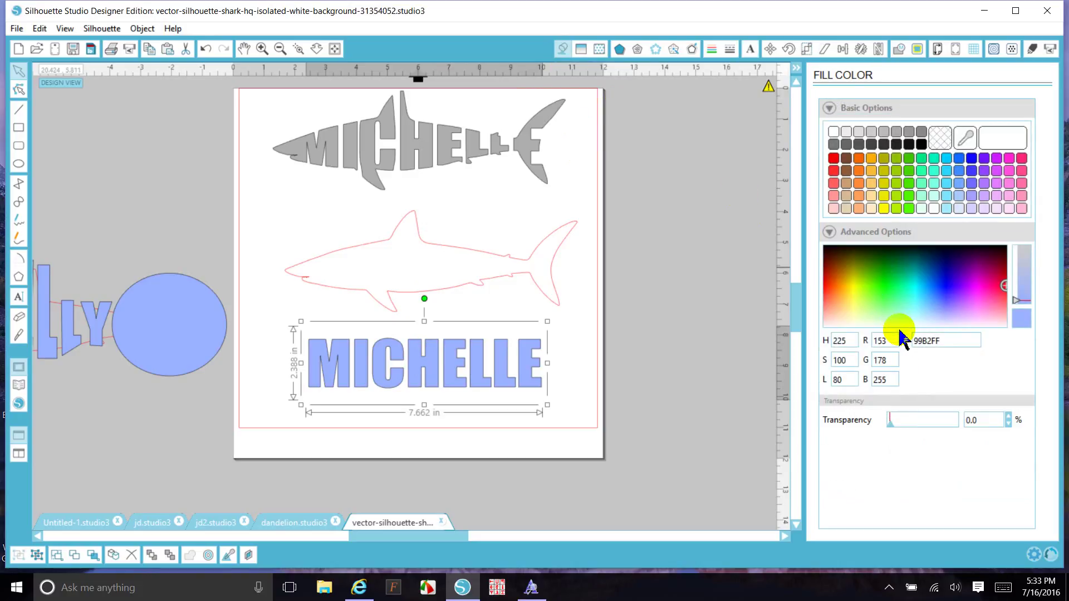
{"action": "left_click_drag", "start_coordinate": [891, 426], "coordinate": [919, 424]}
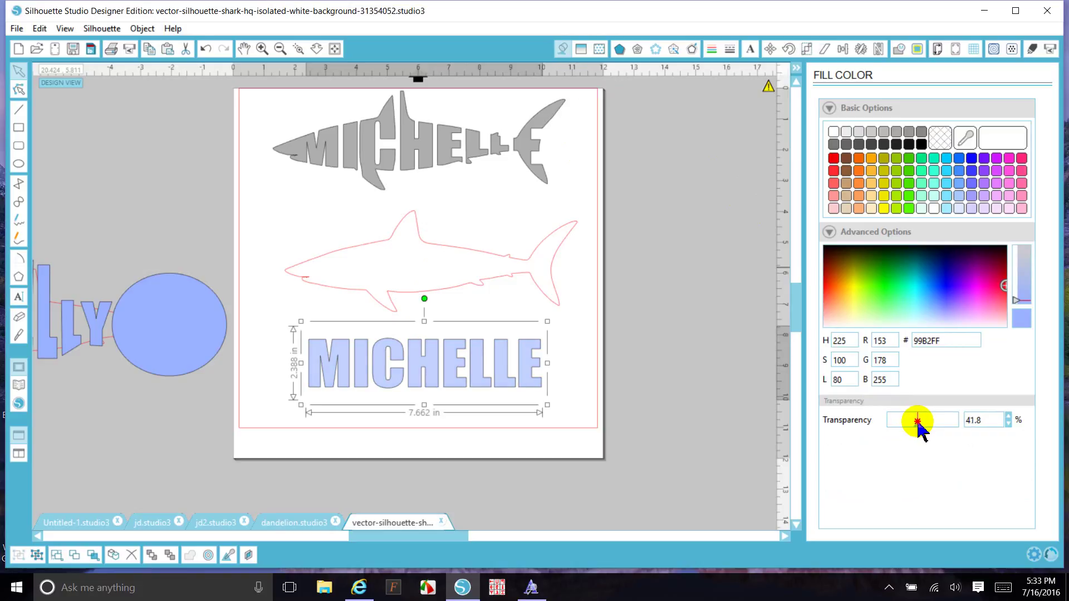
{"action": "left_click_drag", "start_coordinate": [455, 368], "coordinate": [468, 272]}
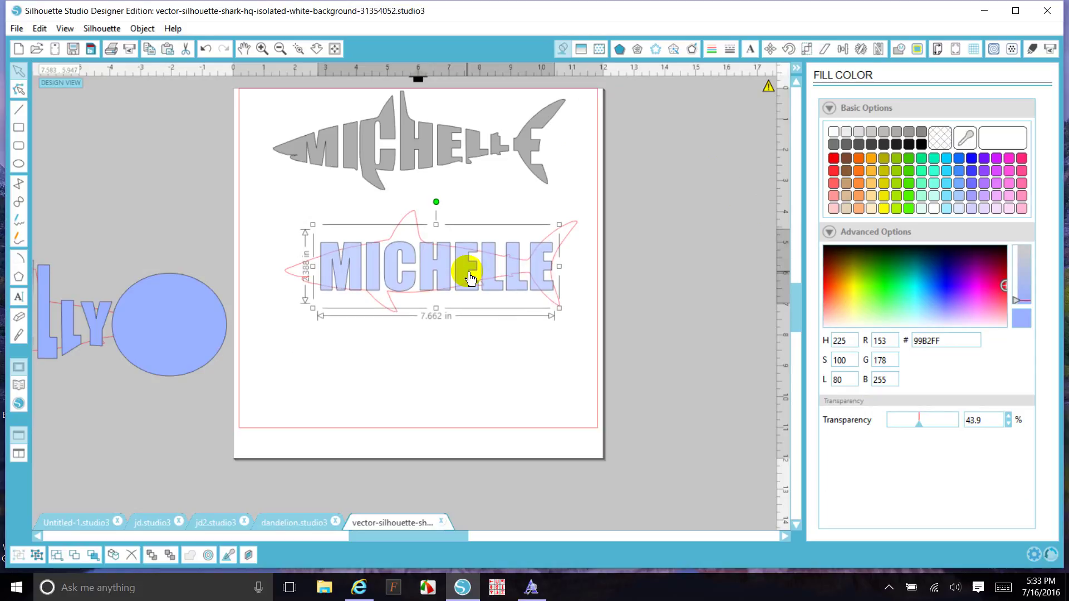
Step: Ungroup the translucent name text into separate letters
{"action": "right_click", "coordinate": [469, 278]}
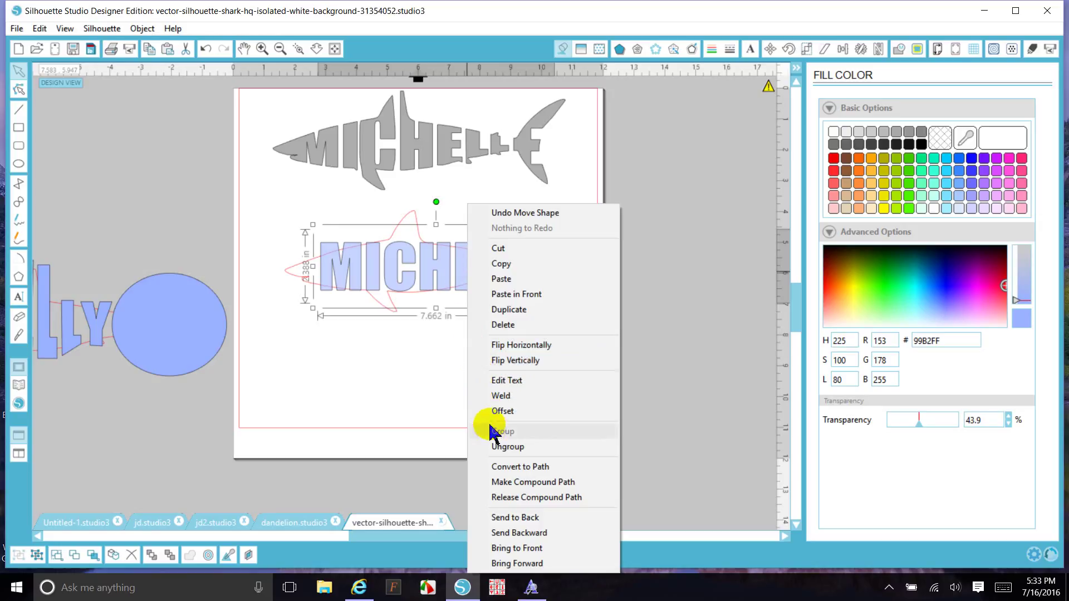
{"action": "left_click", "coordinate": [490, 446]}
{"action": "left_click", "coordinate": [473, 410]}
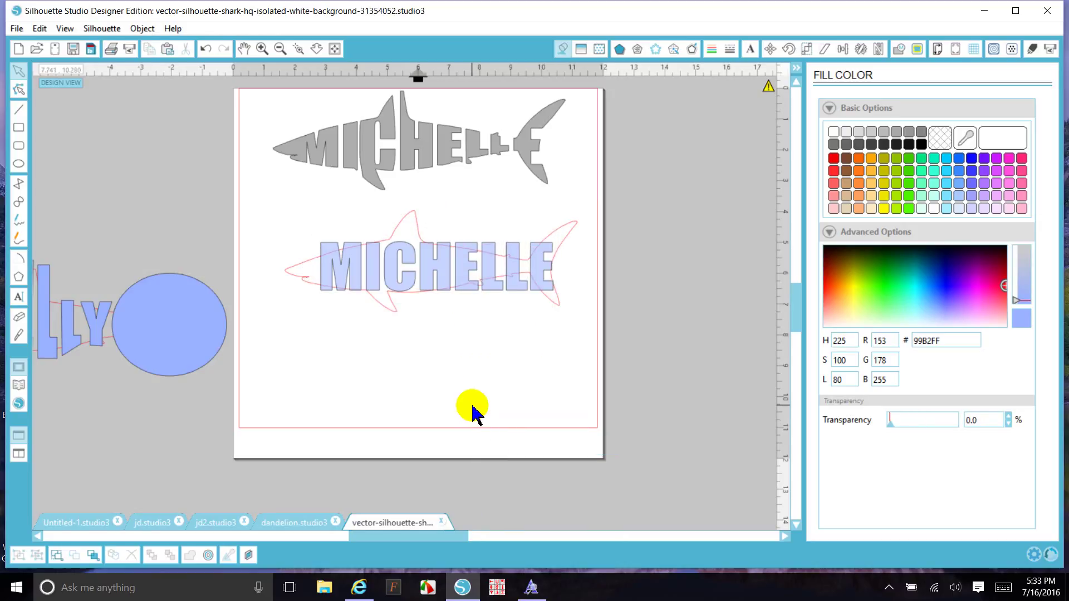
Step: Edit the letter M's points, pulling its upper-left corner out past the shark's nose
{"action": "double_click", "coordinate": [334, 273]}
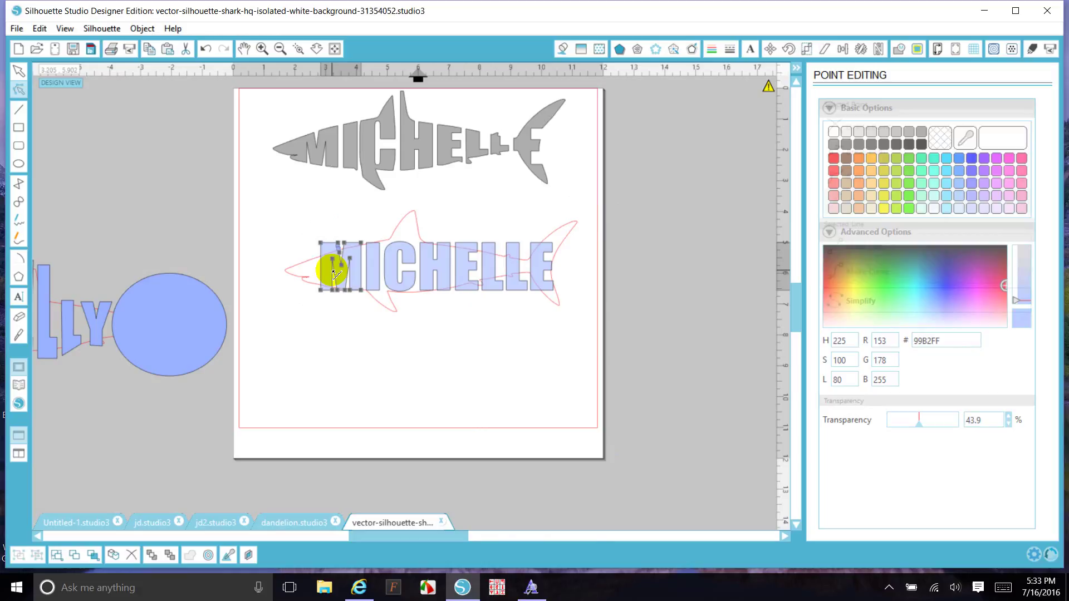
{"action": "left_click", "coordinate": [320, 242]}
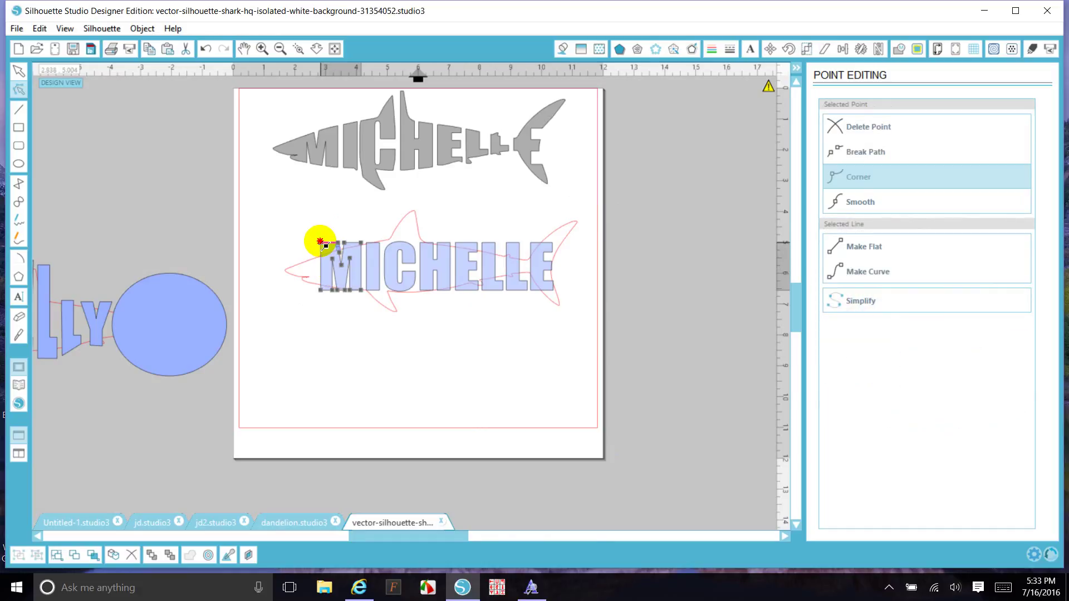
{"action": "left_click_drag", "start_coordinate": [321, 242], "coordinate": [260, 263]}
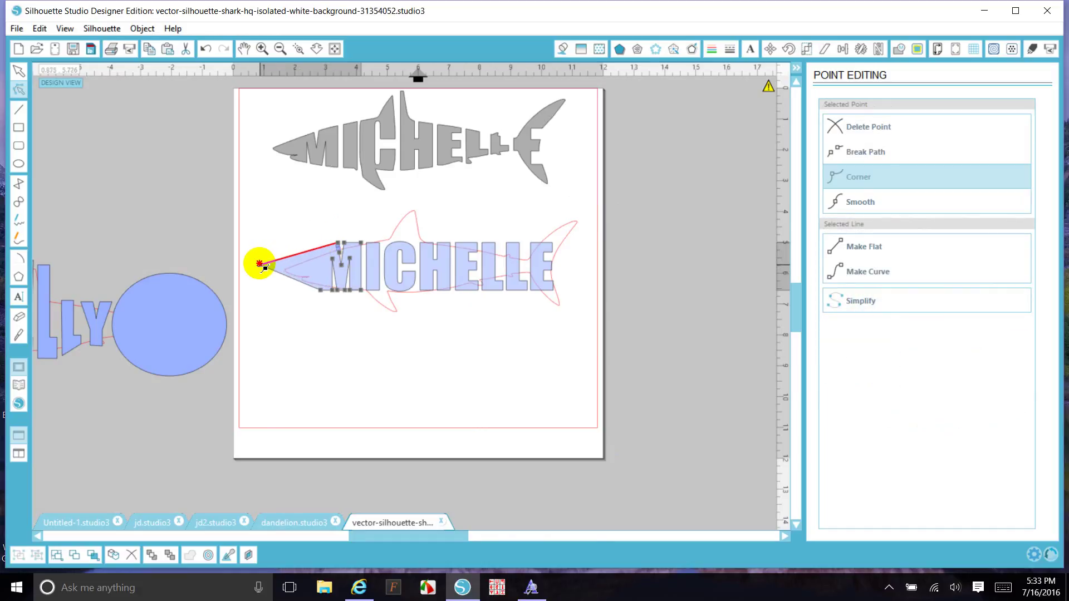
Step: Reshape the letter I by raising its upper-right corner slightly and lowering its lower-right corner into the shark's lower fin
{"action": "left_click", "coordinate": [369, 265]}
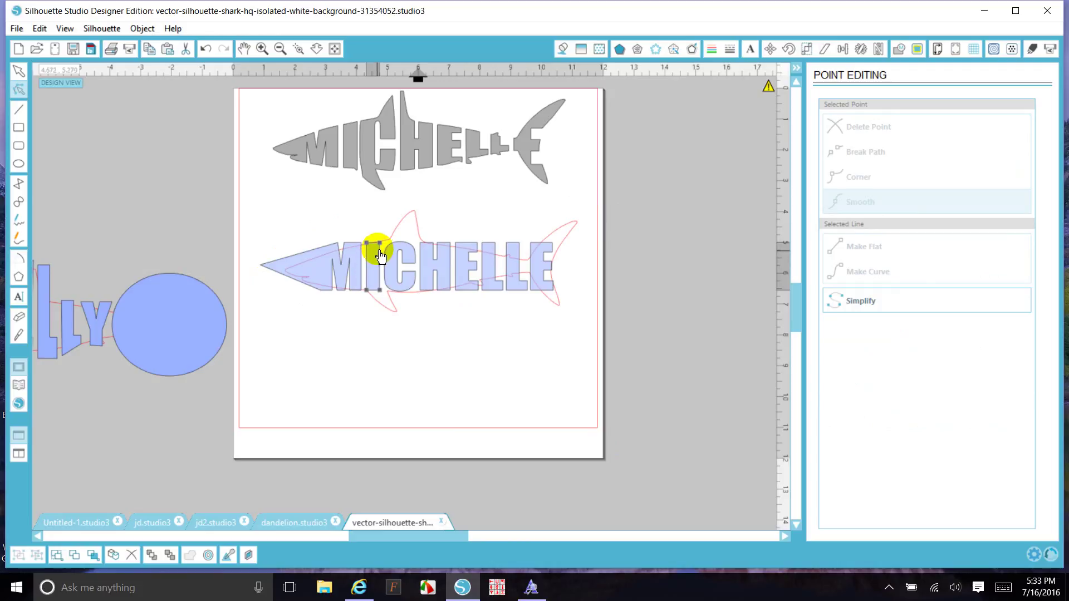
{"action": "left_click_drag", "start_coordinate": [384, 246], "coordinate": [383, 241]}
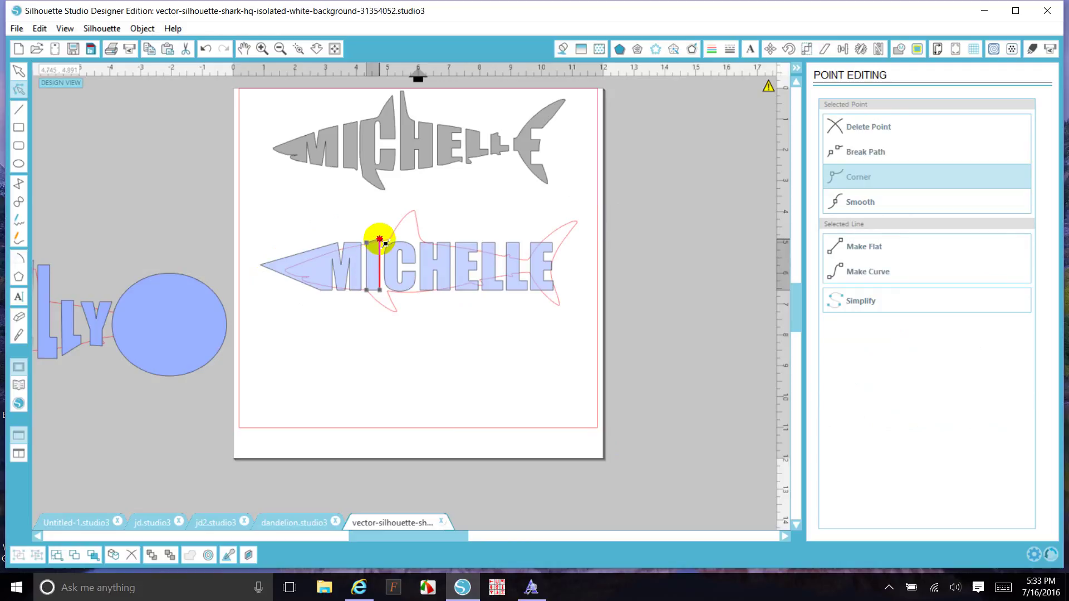
{"action": "left_click", "coordinate": [380, 290]}
{"action": "key", "text": "Down"}
{"action": "key", "text": "Down"}
{"action": "key", "text": "Down"}
{"action": "key", "text": "Down"}
{"action": "key", "text": "Down"}
{"action": "key", "text": "Down"}
{"action": "key", "text": "Down"}
{"action": "key", "text": "Down"}
{"action": "key", "text": "Down"}
{"action": "key", "text": "Down"}
{"action": "key", "text": "Down"}
{"action": "key", "text": "Down"}
{"action": "key", "text": "Down"}
{"action": "key", "text": "Down"}
{"action": "key", "text": "Down"}
{"action": "key", "text": "Down"}
{"action": "key", "text": "Down"}
{"action": "key", "text": "Down"}
{"action": "key", "text": "Down"}
{"action": "key", "text": "Down"}
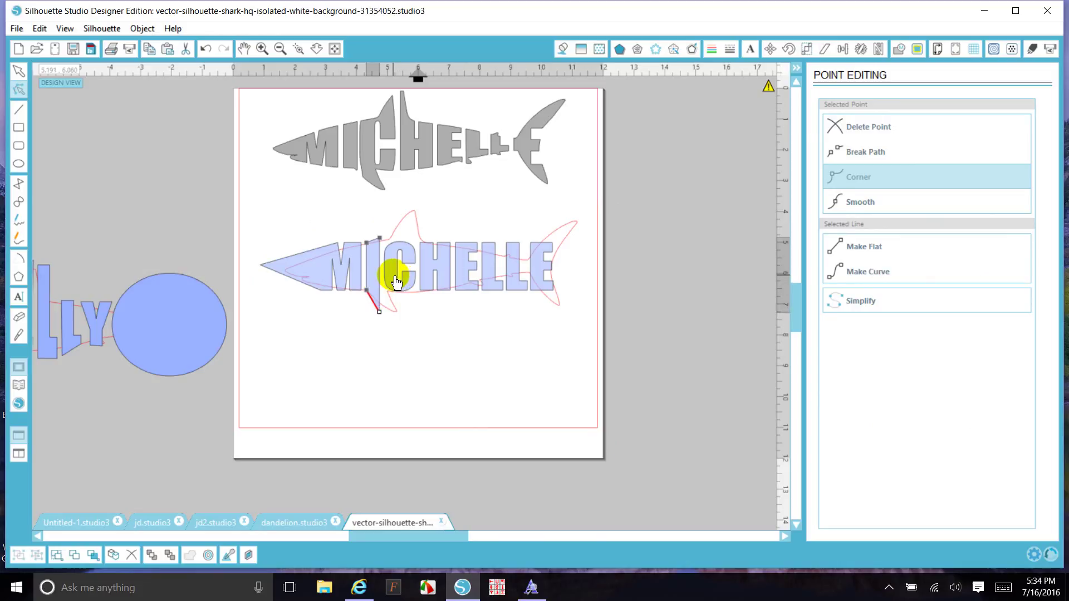
Step: Raise the letter C's top edge points to the tip height of the shark's dorsal fin, undoing the excess nudge
{"action": "left_click", "coordinate": [396, 272]}
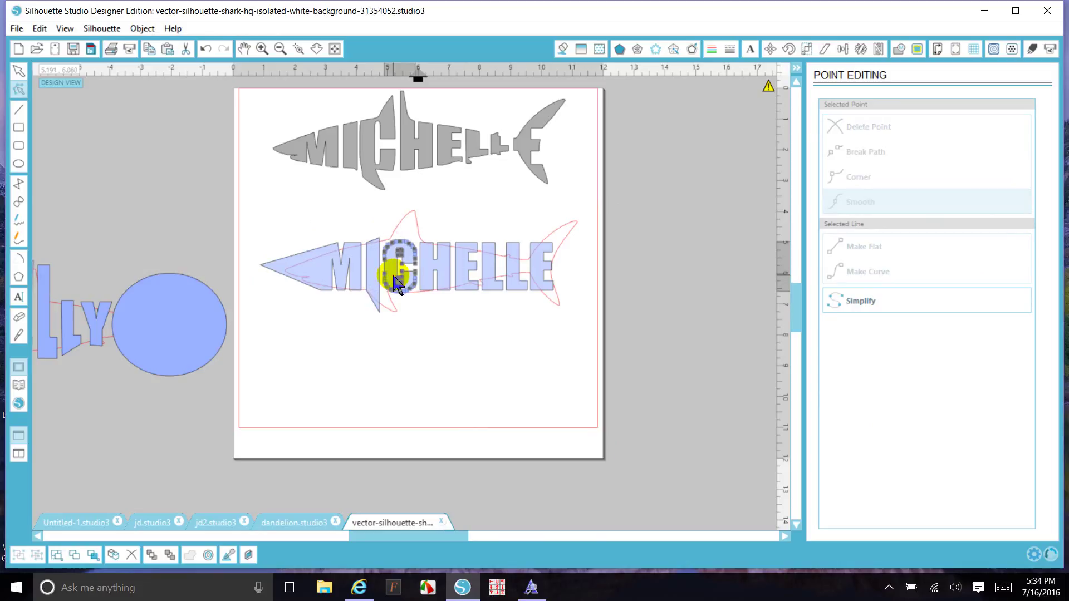
{"action": "left_click", "coordinate": [400, 241]}
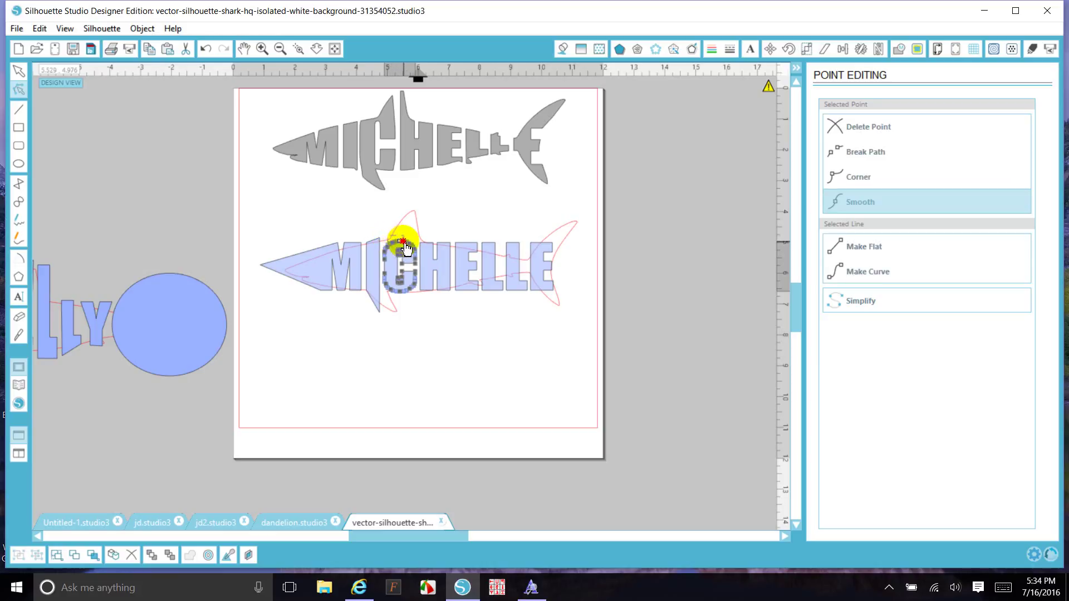
{"action": "left_click_drag", "start_coordinate": [412, 249], "coordinate": [420, 252]}
{"action": "key", "text": "Up"}
{"action": "key", "text": "Up"}
{"action": "key", "text": "Up"}
{"action": "key", "text": "Up"}
{"action": "key", "text": "Up"}
{"action": "key", "text": "Up"}
{"action": "key", "text": "Up"}
{"action": "key", "text": "Up"}
{"action": "key", "text": "Up"}
{"action": "key", "text": "Up"}
{"action": "key", "text": "Up"}
{"action": "key", "text": "Up"}
{"action": "key", "text": "Up"}
{"action": "key", "text": "Up"}
{"action": "key", "text": "Up"}
{"action": "key", "text": "Up"}
{"action": "key", "text": "Up"}
{"action": "key", "text": "Up"}
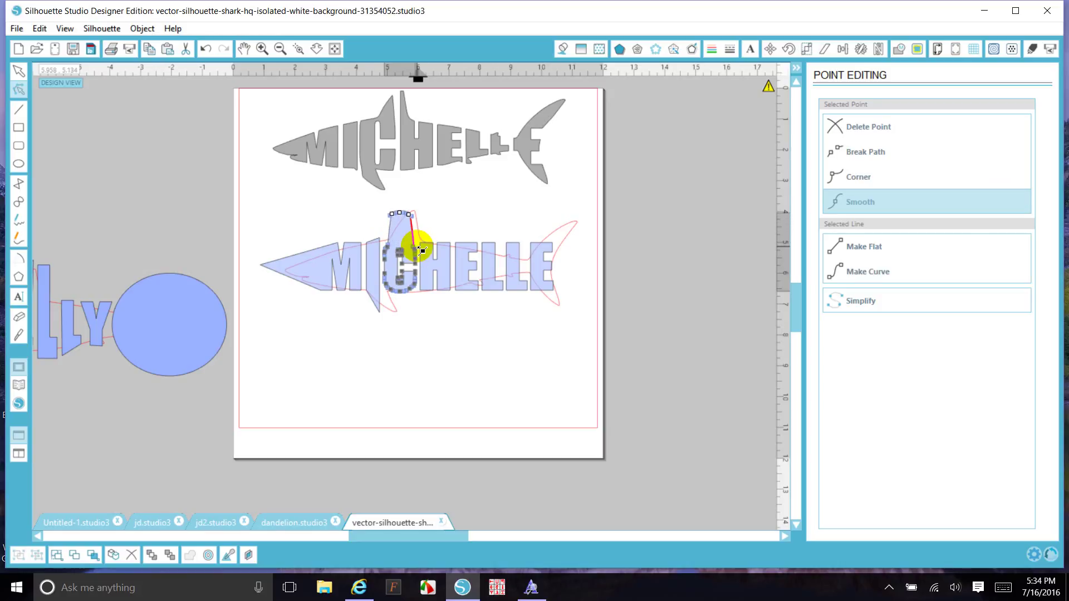
{"action": "key", "text": "Up"}
{"action": "key", "text": "Up"}
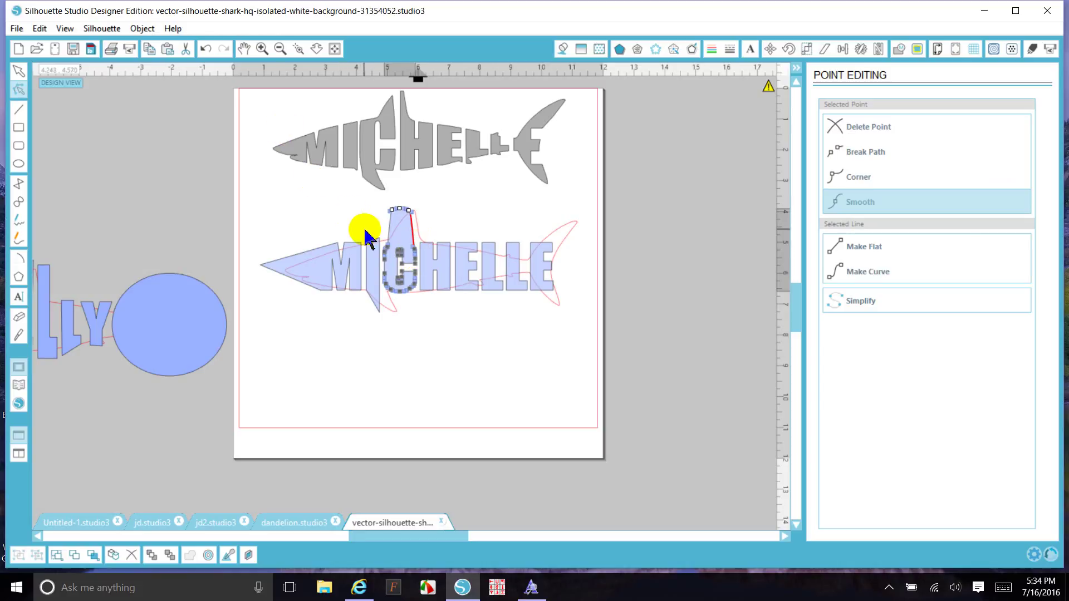
{"action": "left_click", "coordinate": [206, 50]}
{"action": "left_click", "coordinate": [206, 49]}
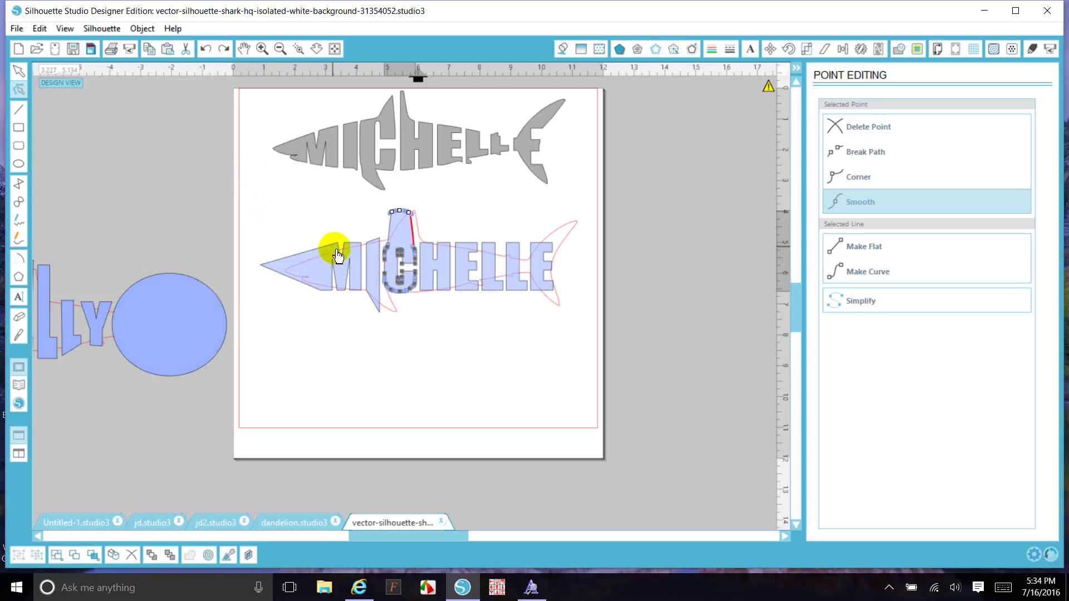
Step: Lower the letter C's bottom edge points past the shark's lower fin and shift the letter slightly left
{"action": "left_click", "coordinate": [386, 293]}
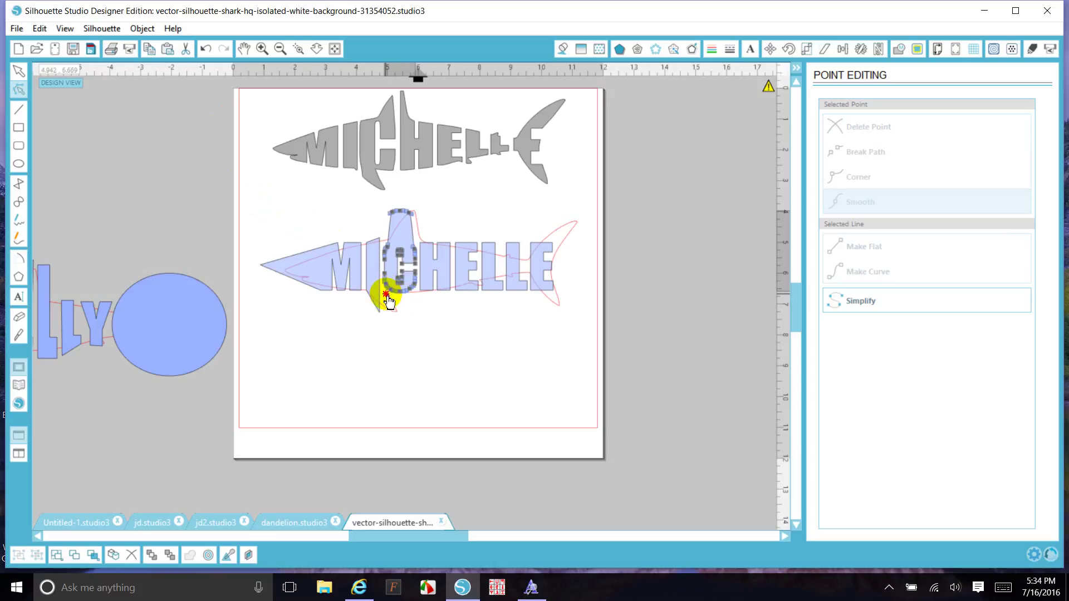
{"action": "left_click_drag", "start_coordinate": [390, 291], "coordinate": [418, 290]}
{"action": "key", "text": "Down"}
{"action": "key", "text": "Down"}
{"action": "key", "text": "Down"}
{"action": "key", "text": "Down"}
{"action": "key", "text": "Down"}
{"action": "key", "text": "Down"}
{"action": "key", "text": "Down"}
{"action": "key", "text": "Down"}
{"action": "key", "text": "Down"}
{"action": "key", "text": "Down"}
{"action": "key", "text": "Down"}
{"action": "key", "text": "Down"}
{"action": "key", "text": "Down"}
{"action": "key", "text": "Down"}
{"action": "key", "text": "Down"}
{"action": "key", "text": "Down"}
{"action": "key", "text": "Down"}
{"action": "key", "text": "Down"}
{"action": "key", "text": "Down"}
{"action": "key", "text": "Down"}
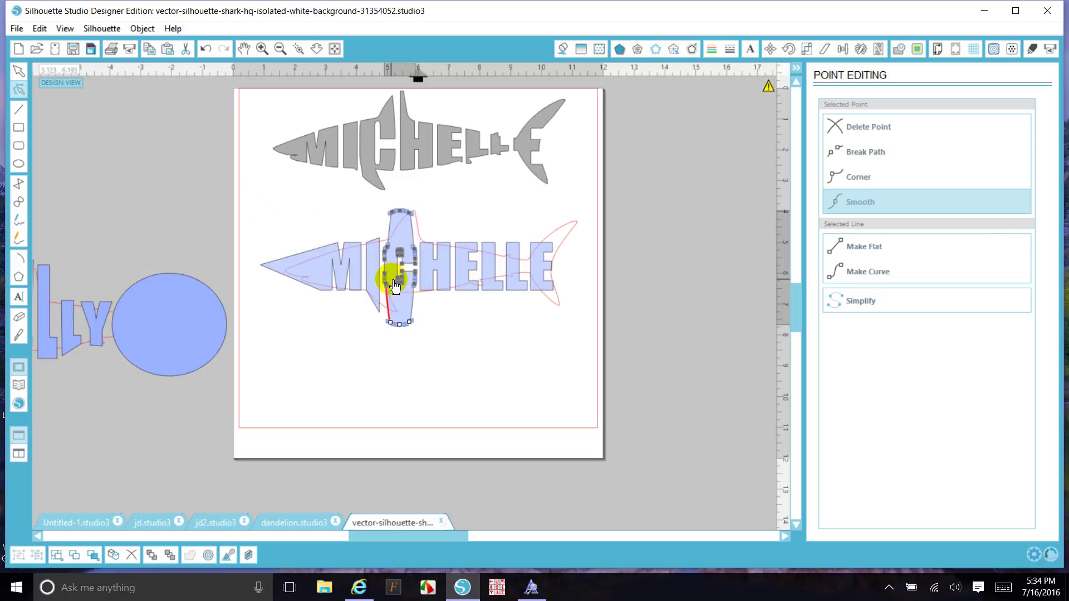
{"action": "left_click_drag", "start_coordinate": [393, 277], "coordinate": [393, 276]}
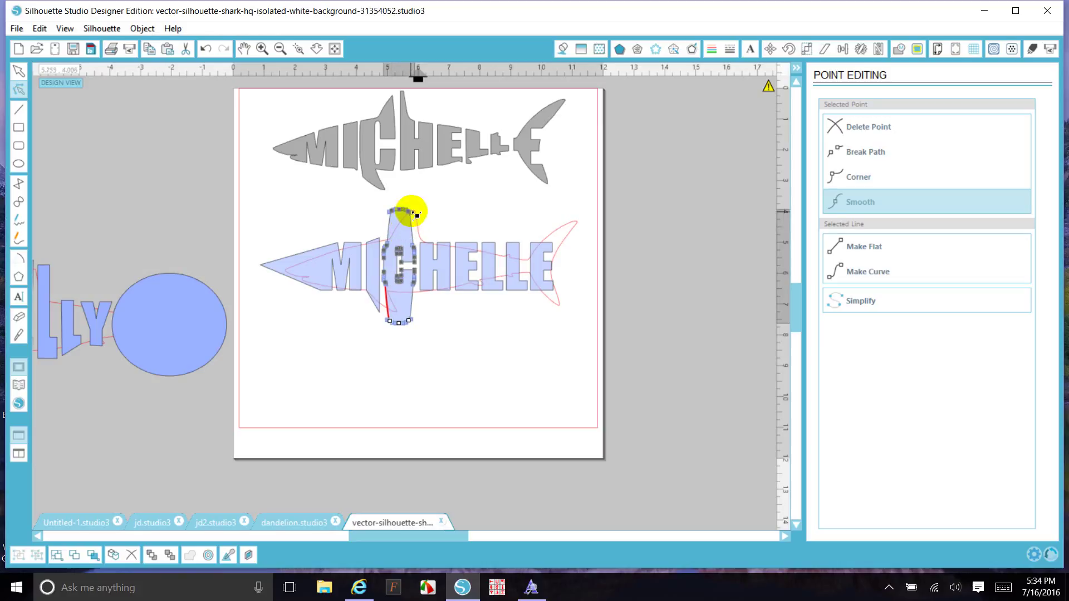
Step: Reshape the letter H by raising its upper-left corner to the dorsal fin tip and extending its lower-left corner below the belly line
{"action": "left_click", "coordinate": [426, 279]}
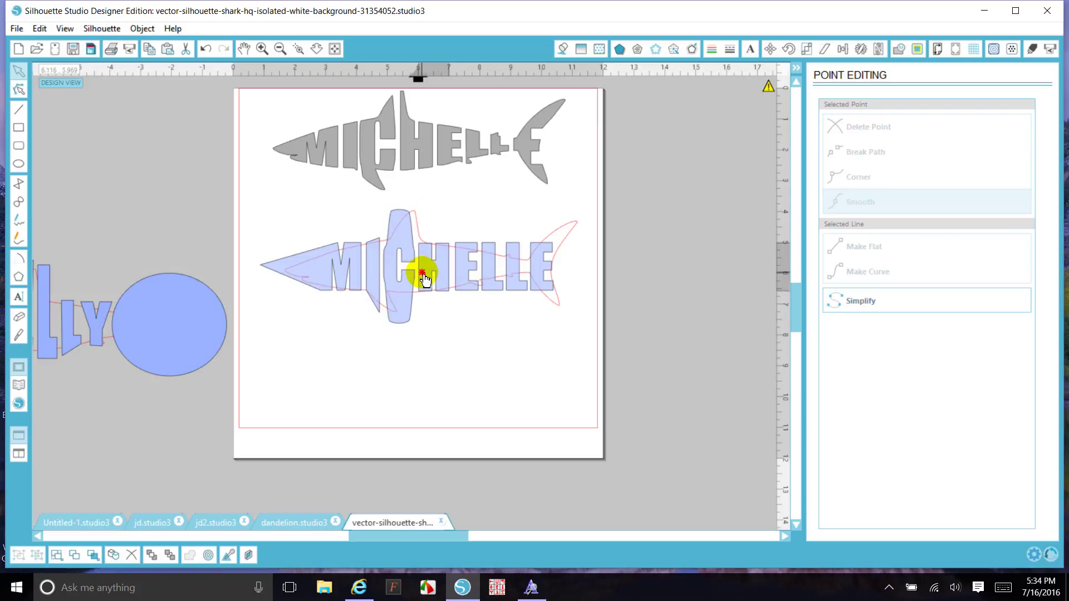
{"action": "left_click", "coordinate": [423, 278]}
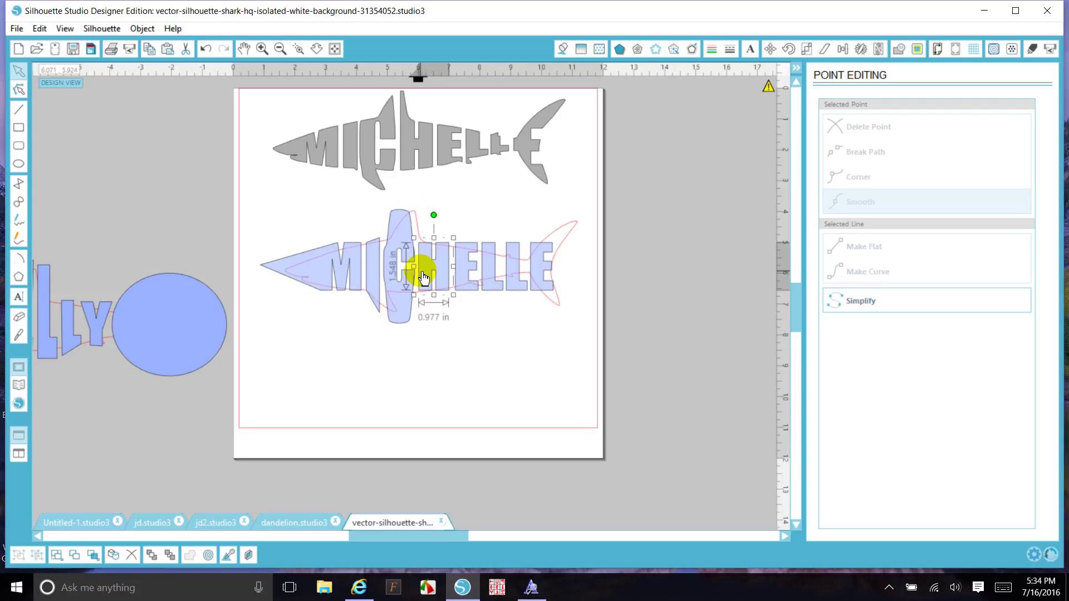
{"action": "double_click", "coordinate": [424, 277]}
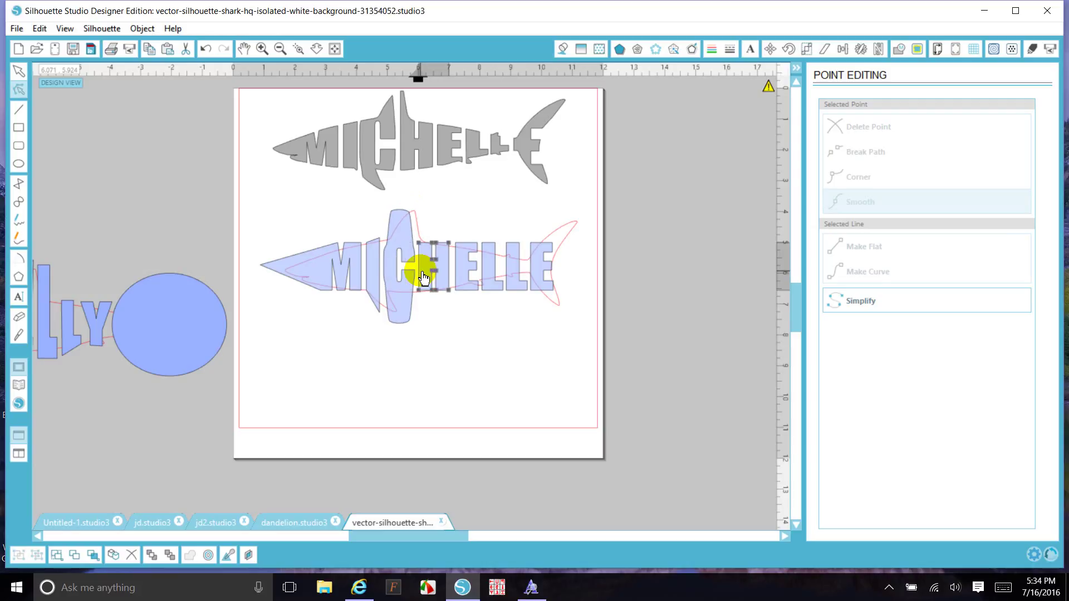
{"action": "left_click", "coordinate": [420, 245]}
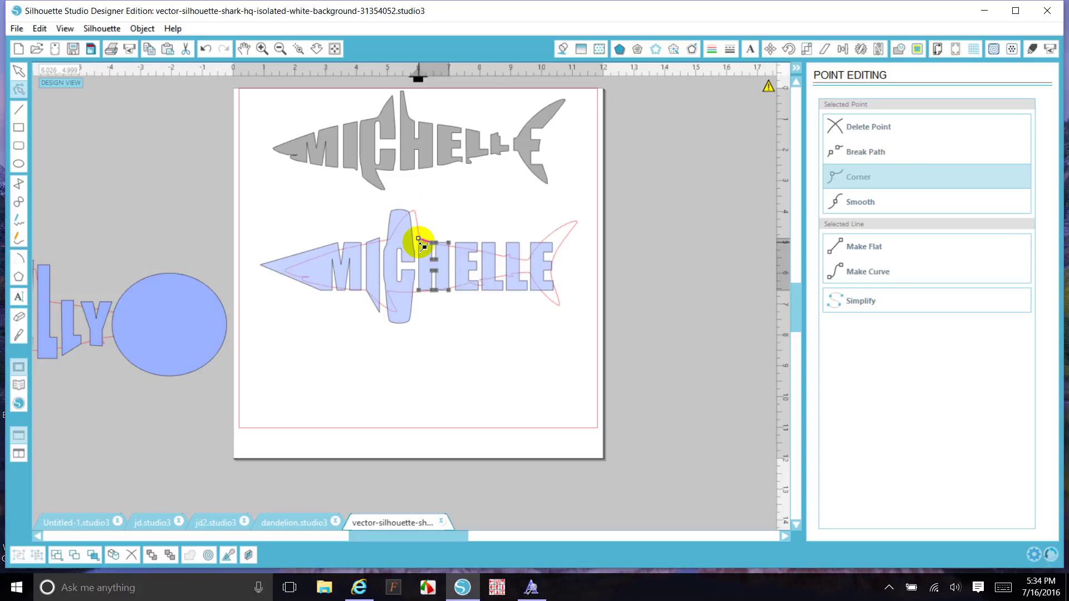
{"action": "key", "text": "Up"}
{"action": "key", "text": "Up"}
{"action": "key", "text": "Up"}
{"action": "key", "text": "Up"}
{"action": "key", "text": "Up"}
{"action": "key", "text": "Up"}
{"action": "key", "text": "Up"}
{"action": "key", "text": "Up"}
{"action": "key", "text": "Up"}
{"action": "key", "text": "Up"}
{"action": "key", "text": "Up"}
{"action": "key", "text": "Up"}
{"action": "key", "text": "Up"}
{"action": "key", "text": "Up"}
{"action": "key", "text": "Up"}
{"action": "key", "text": "Up"}
{"action": "key", "text": "Up"}
{"action": "key", "text": "Up"}
{"action": "key", "text": "Up"}
{"action": "key", "text": "Up"}
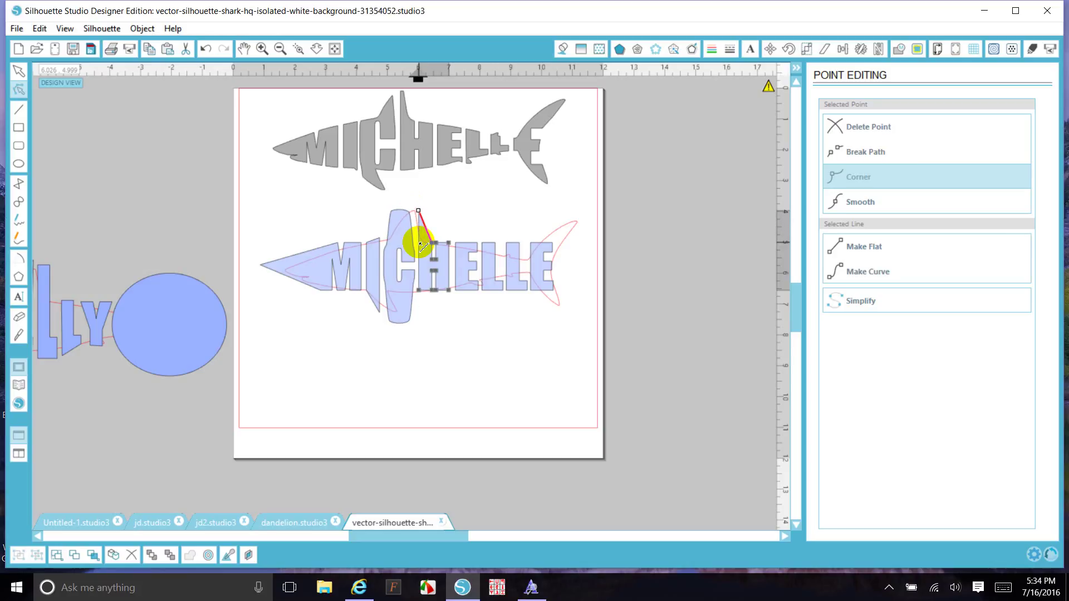
{"action": "key", "text": "Left"}
{"action": "left_click", "coordinate": [418, 289]}
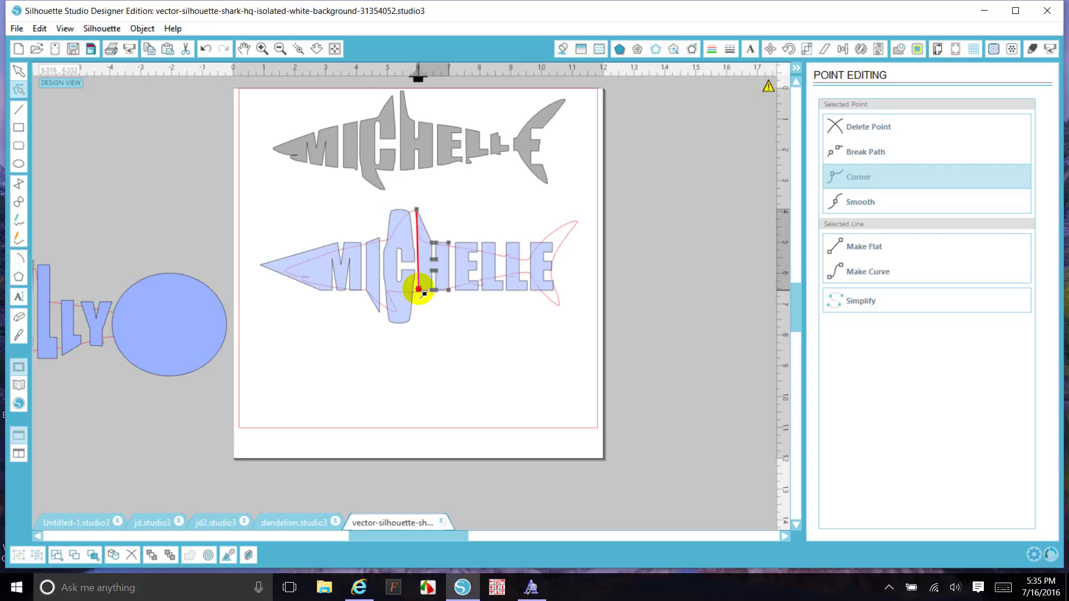
{"action": "left_click_drag", "start_coordinate": [419, 289], "coordinate": [417, 301]}
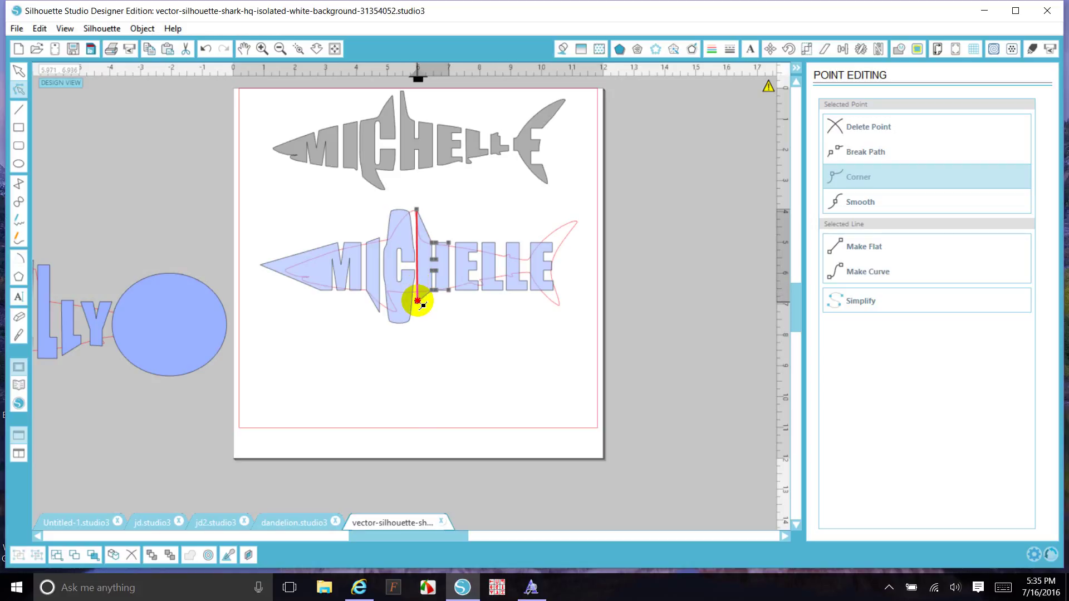
Step: Shift the first letter E slightly left and scale it down to about 0.691 by 1.276 in
{"action": "left_click", "coordinate": [468, 283]}
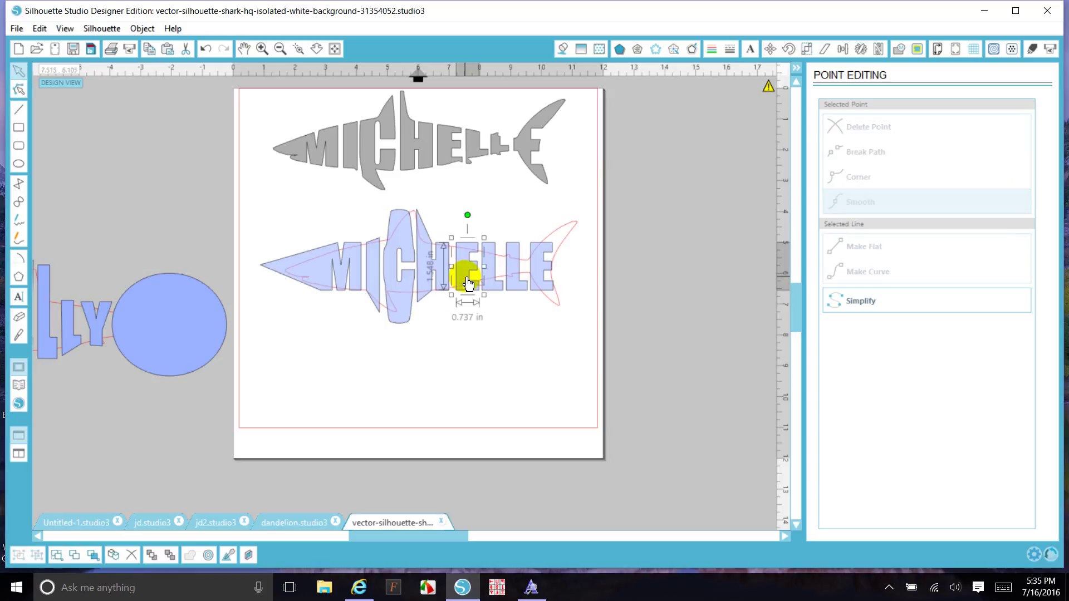
{"action": "left_click_drag", "start_coordinate": [468, 284], "coordinate": [467, 284]}
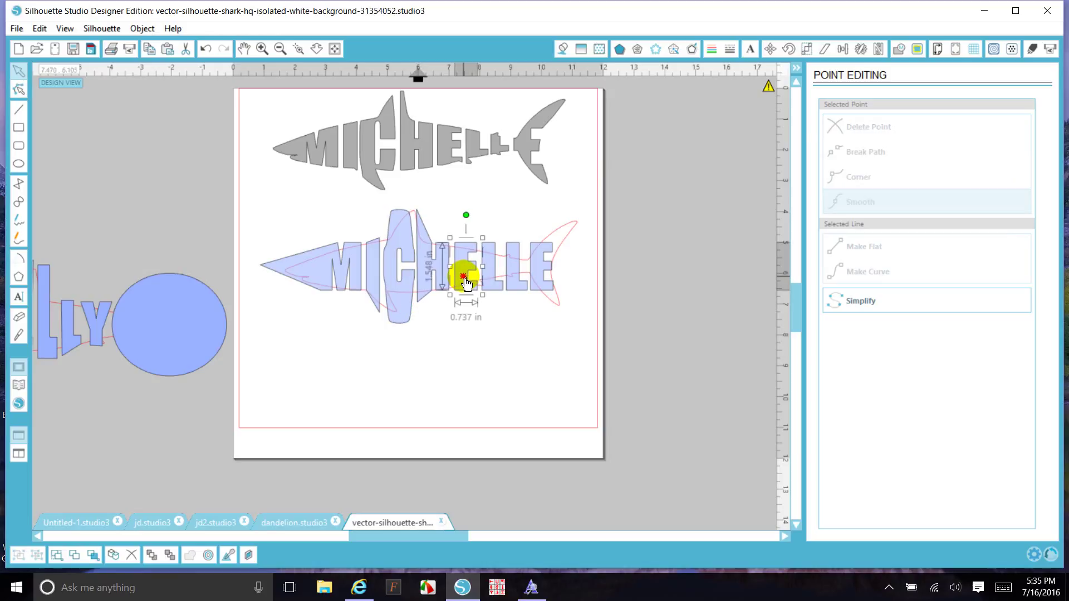
{"action": "double_click", "coordinate": [467, 282]}
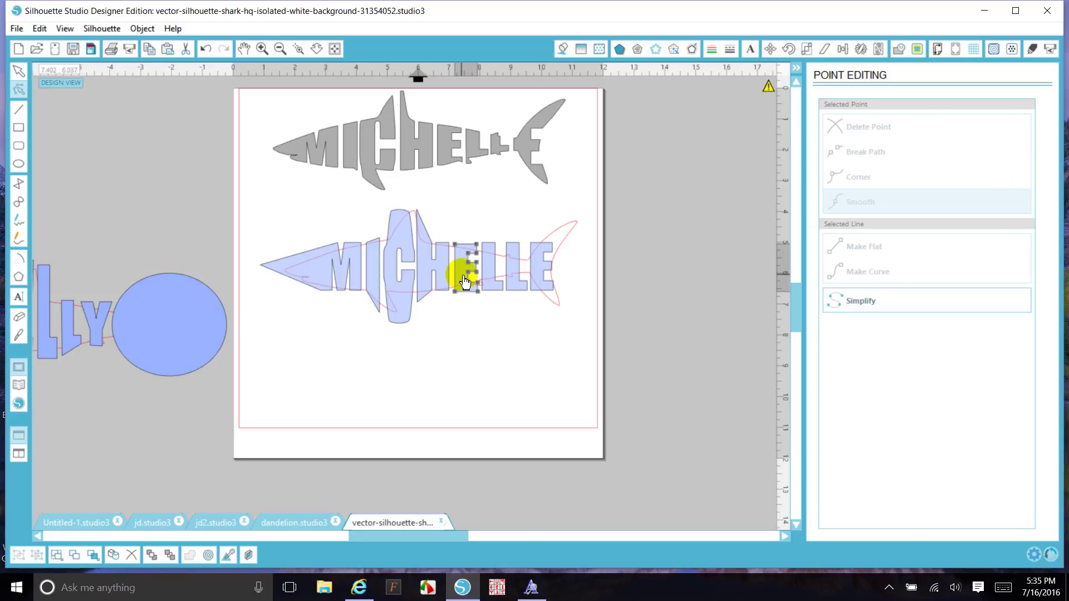
{"action": "left_click_drag", "start_coordinate": [462, 275], "coordinate": [464, 281]}
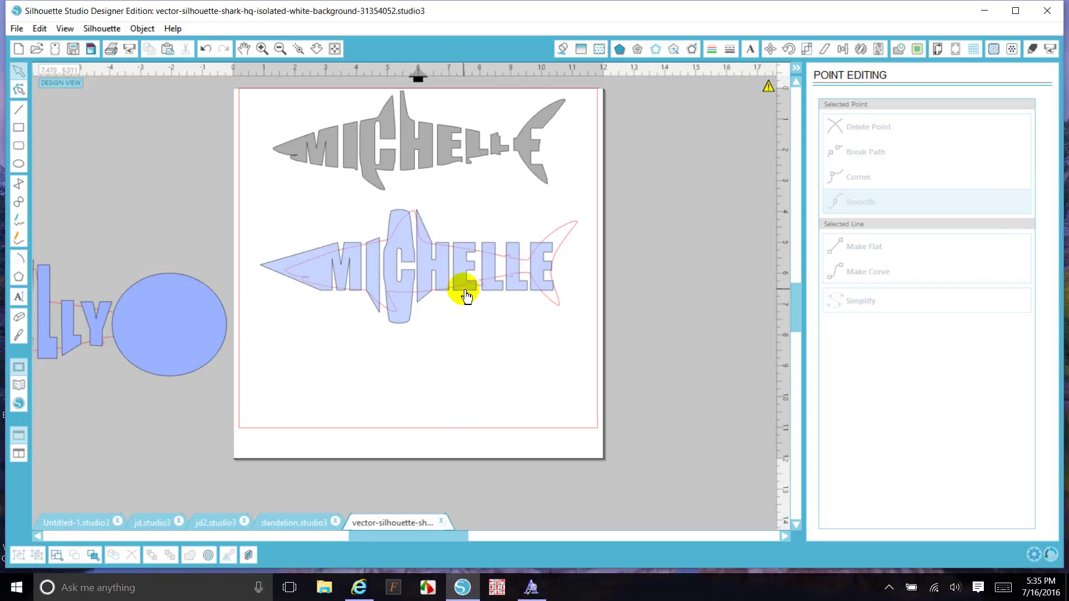
{"action": "double_click", "coordinate": [466, 291]}
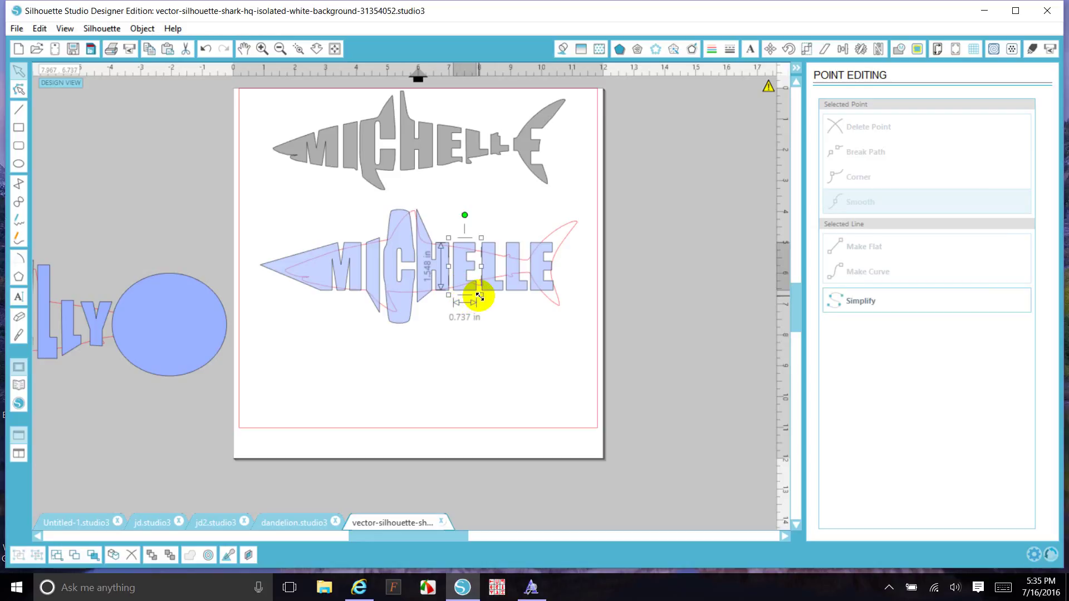
{"action": "mouse_move", "coordinate": [480, 295]}
{"action": "left_mouse_down"}
{"action": "mouse_move", "coordinate": [480, 263]}
{"action": "mouse_move", "coordinate": [471, 266]}
{"action": "mouse_move", "coordinate": [479, 244]}
{"action": "left_mouse_up"}
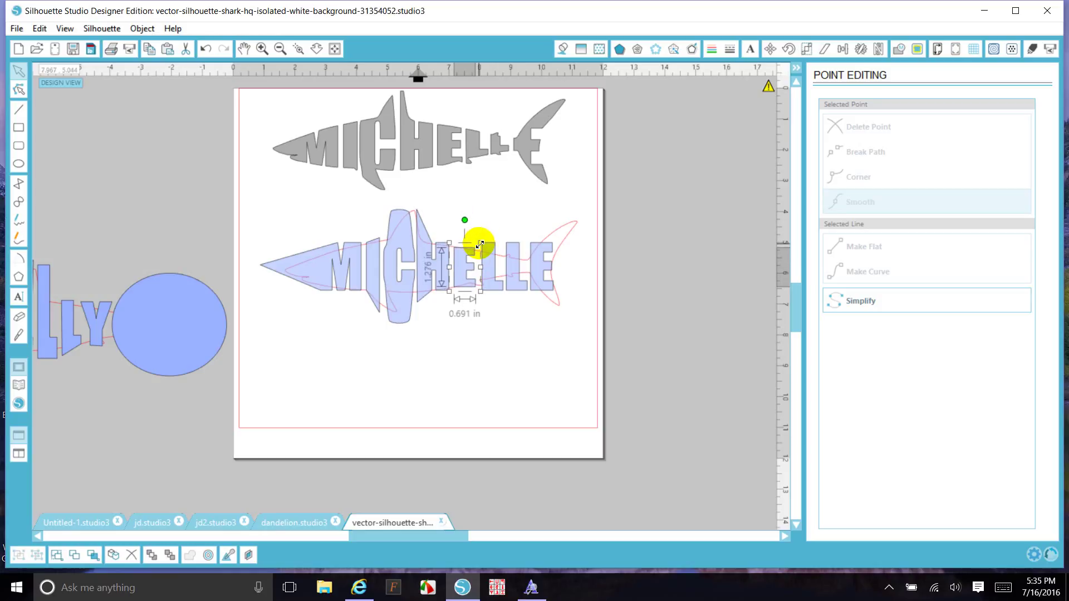
Step: Edit the first letter E's points, raising its upper-left corner to follow the shark's back outline
{"action": "right_click", "coordinate": [471, 271]}
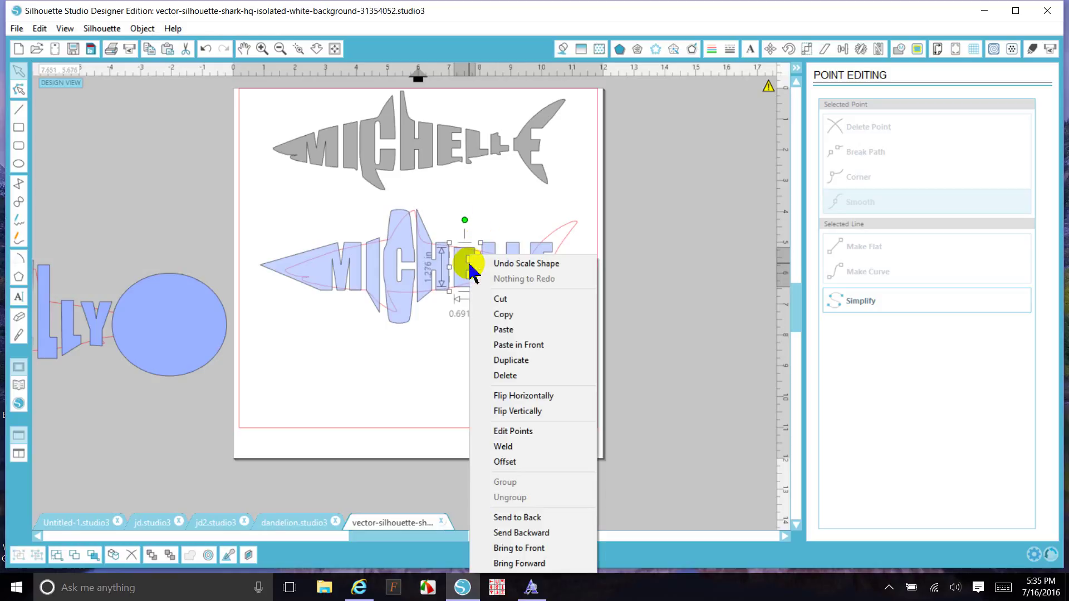
{"action": "left_click", "coordinate": [465, 263]}
{"action": "double_click", "coordinate": [465, 263]}
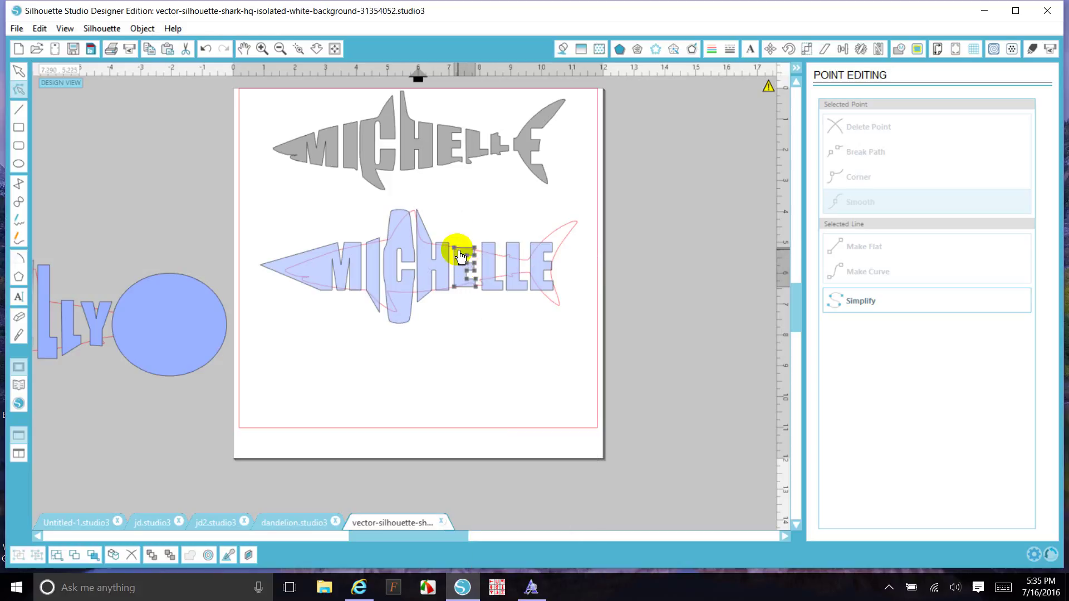
{"action": "left_click", "coordinate": [455, 248]}
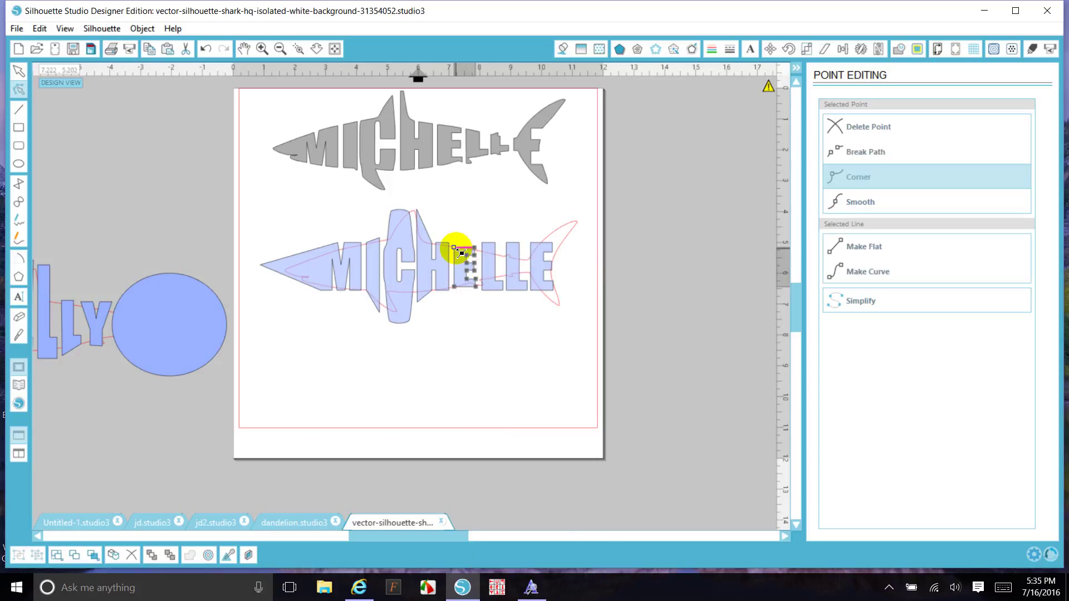
Step: Move the first letter L up past the shark's back line and extend its lower-left corner below the belly line
{"action": "left_click", "coordinate": [486, 283]}
{"action": "left_click", "coordinate": [486, 282]}
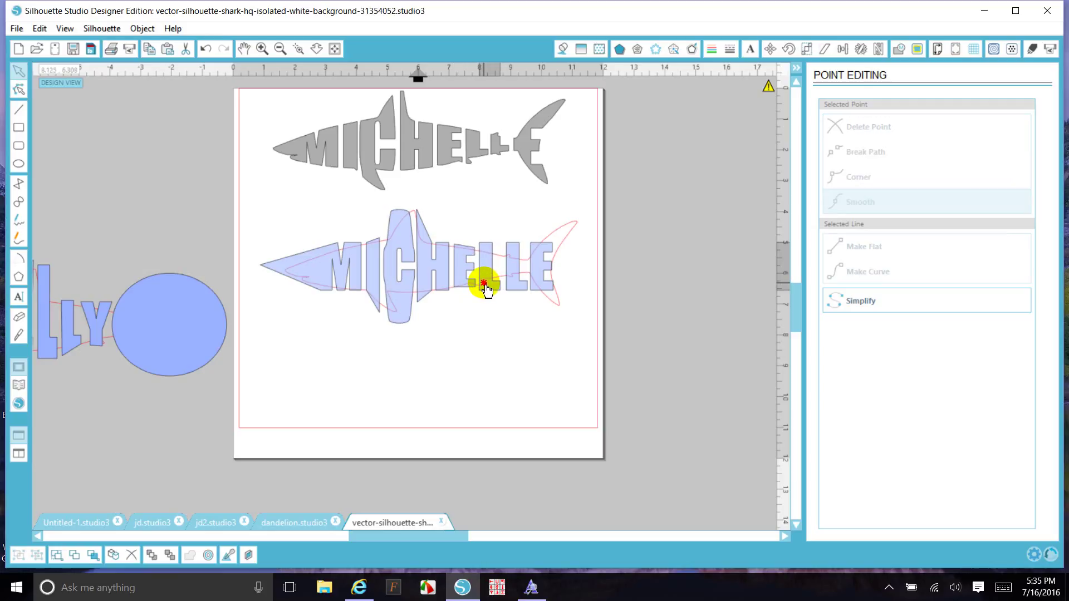
{"action": "left_click", "coordinate": [484, 283]}
{"action": "mouse_move", "coordinate": [486, 287]}
{"action": "left_mouse_down"}
{"action": "mouse_move", "coordinate": [485, 278]}
{"action": "mouse_move", "coordinate": [481, 294]}
{"action": "left_mouse_up"}
{"action": "double_click", "coordinate": [485, 280]}
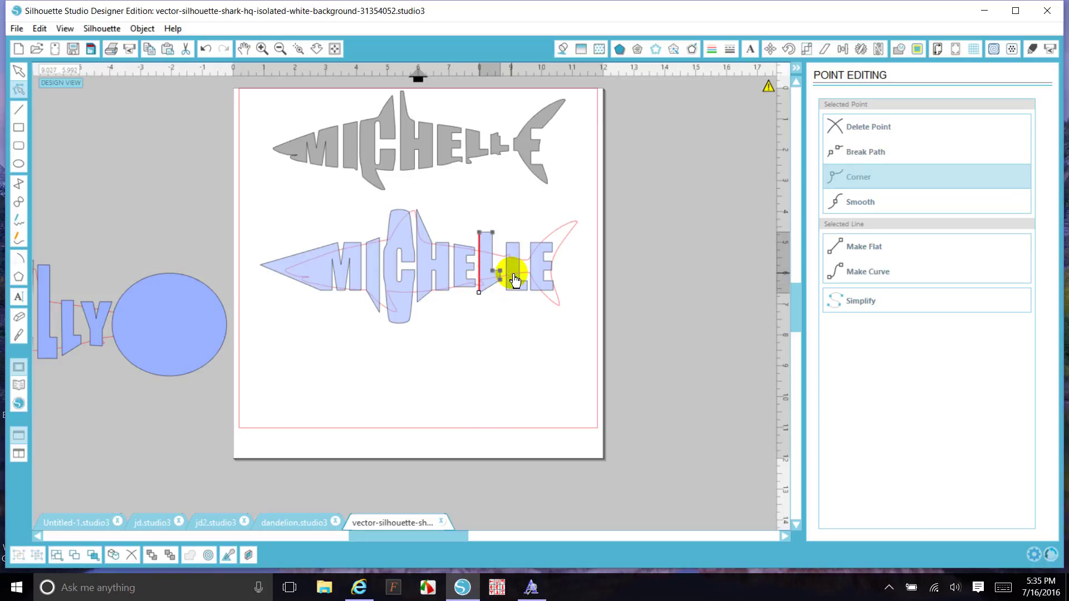
Step: Scale the second letter L down to fit the shark's narrow section just before the tail
{"action": "left_click", "coordinate": [508, 271]}
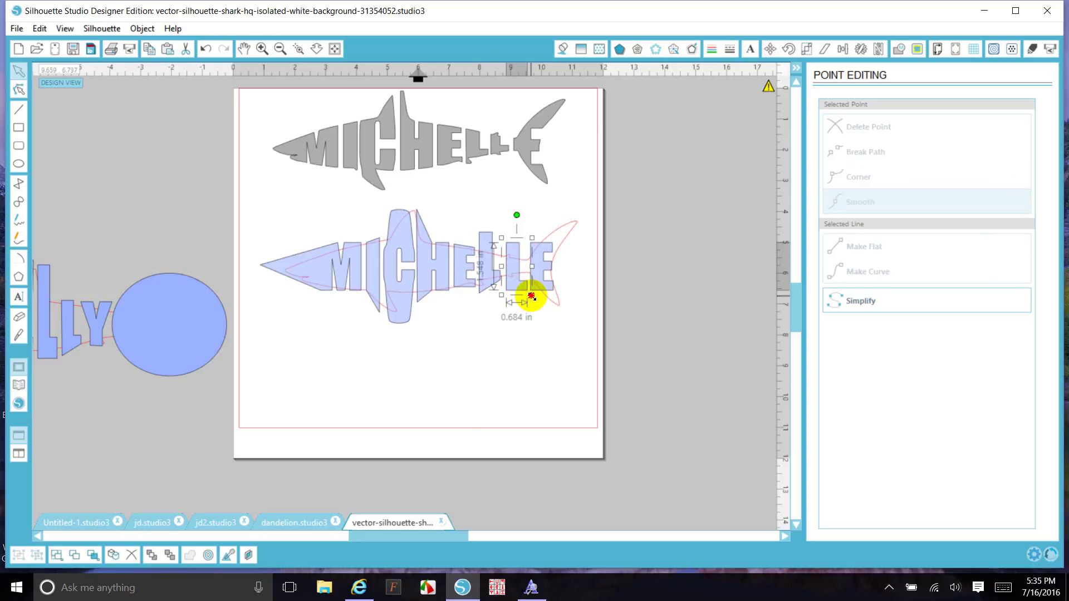
{"action": "mouse_move", "coordinate": [532, 296]}
{"action": "left_mouse_down"}
{"action": "mouse_move", "coordinate": [523, 272]}
{"action": "mouse_move", "coordinate": [513, 274]}
{"action": "left_mouse_up"}
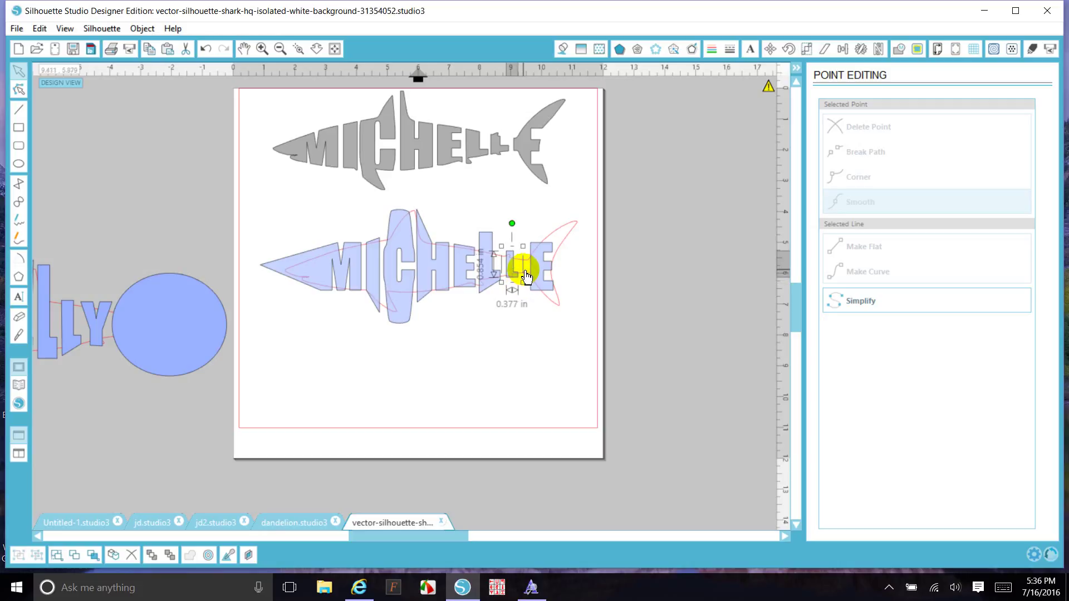
{"action": "mouse_move", "coordinate": [522, 284]}
{"action": "left_mouse_down"}
{"action": "mouse_move", "coordinate": [547, 277]}
{"action": "mouse_move", "coordinate": [533, 267]}
{"action": "left_mouse_up"}
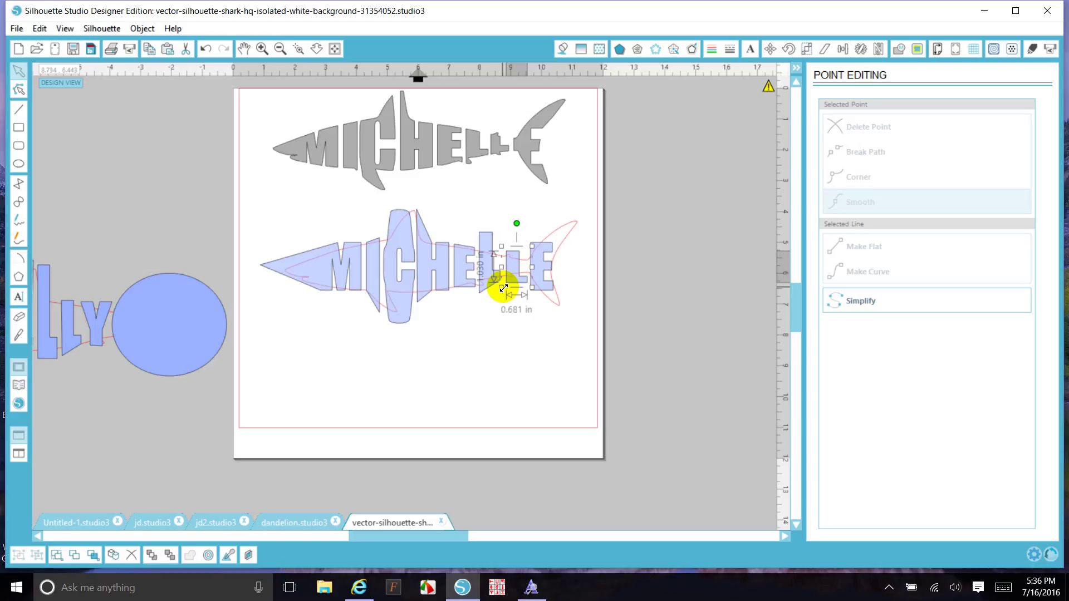
{"action": "left_click_drag", "start_coordinate": [503, 287], "coordinate": [515, 278]}
Step: Edit the second letter L's points to thicken its foot, and shift the letter slightly left
{"action": "double_click", "coordinate": [514, 275]}
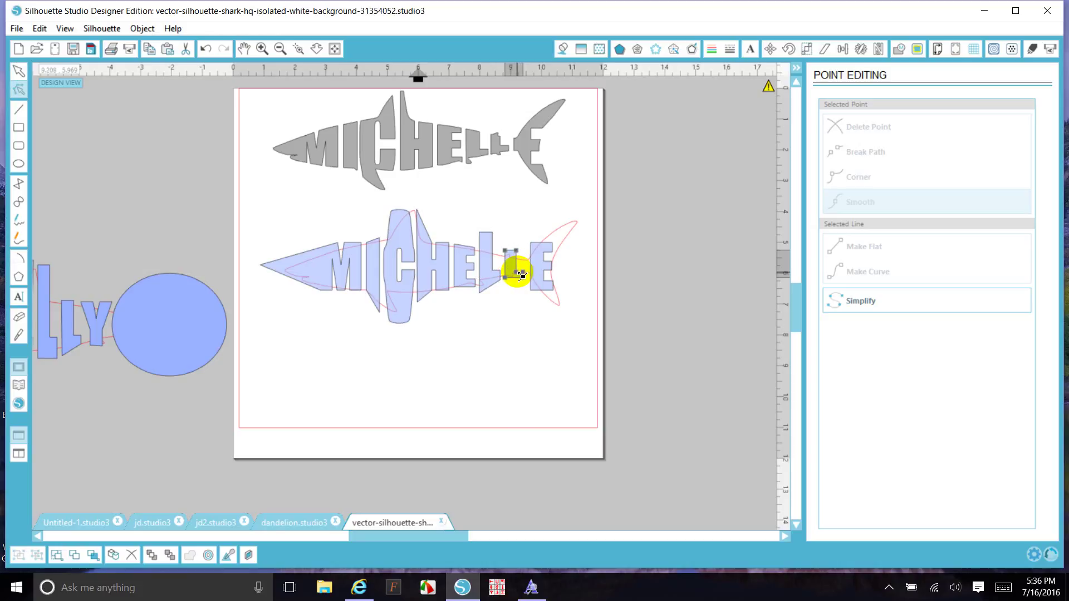
{"action": "left_click", "coordinate": [518, 271]}
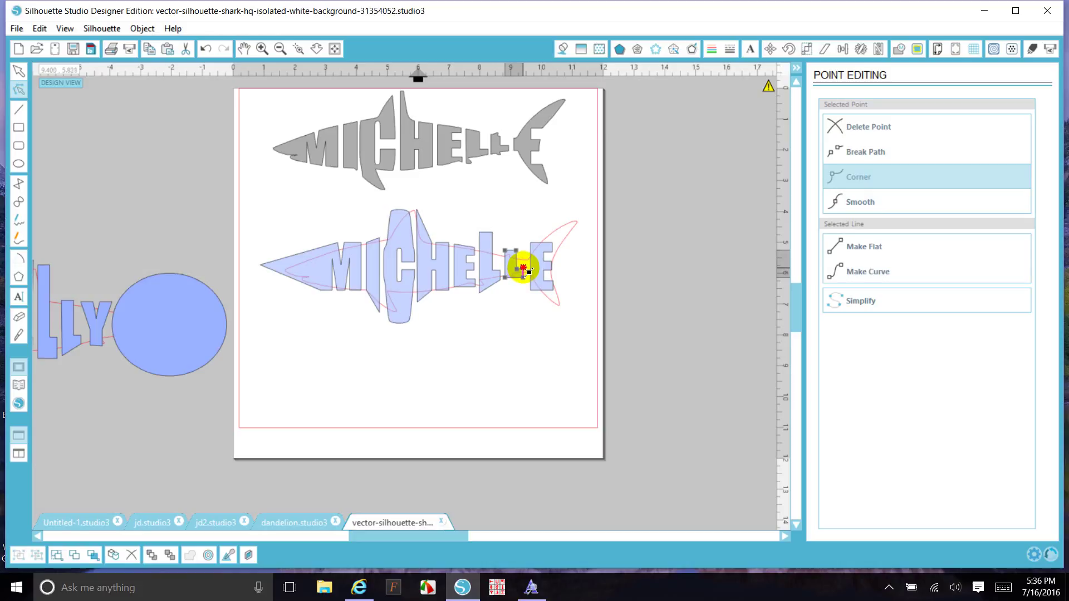
{"action": "left_click_drag", "start_coordinate": [526, 269], "coordinate": [522, 270]}
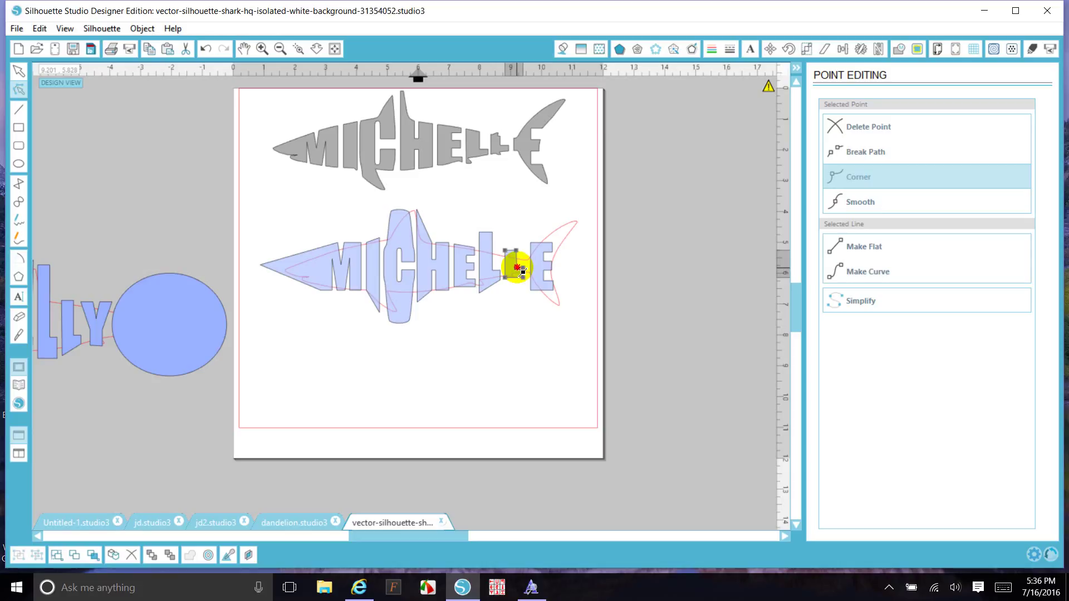
{"action": "left_click", "coordinate": [517, 301]}
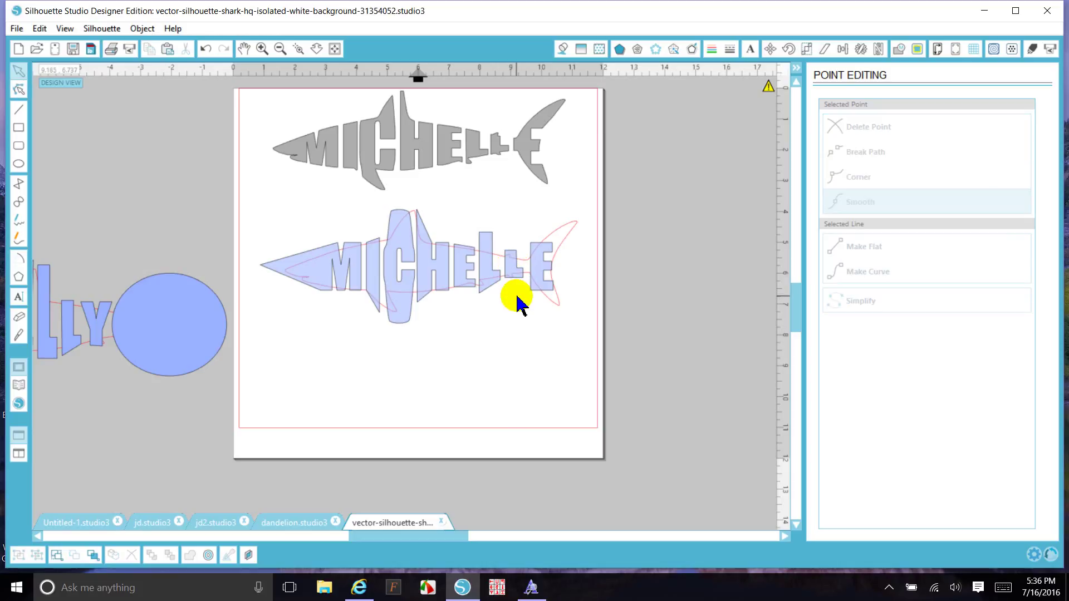
{"action": "left_click", "coordinate": [516, 277]}
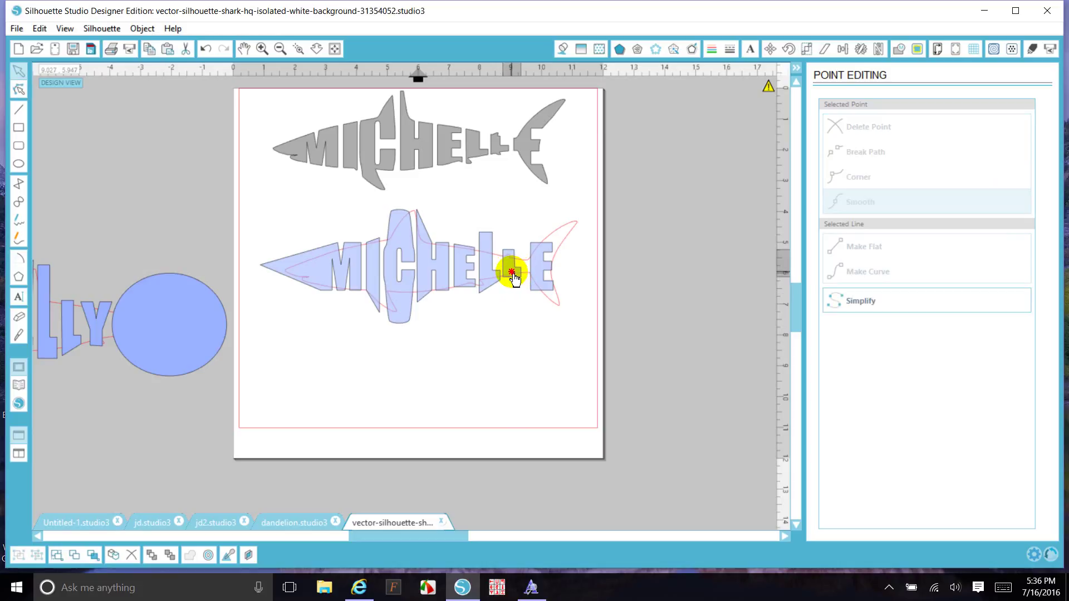
{"action": "left_click_drag", "start_coordinate": [512, 278], "coordinate": [537, 287]}
Step: Widen the last letter E to about 0.895 in and stretch its outer right corners past the upper and lower tail tips
{"action": "left_click", "coordinate": [536, 282]}
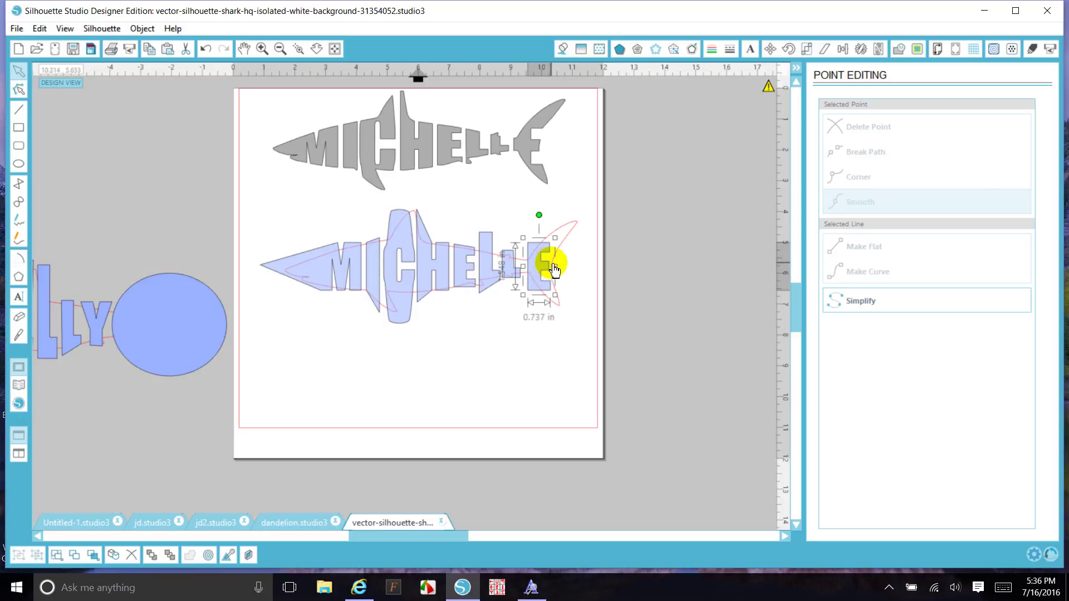
{"action": "left_click_drag", "start_coordinate": [555, 268], "coordinate": [559, 269]}
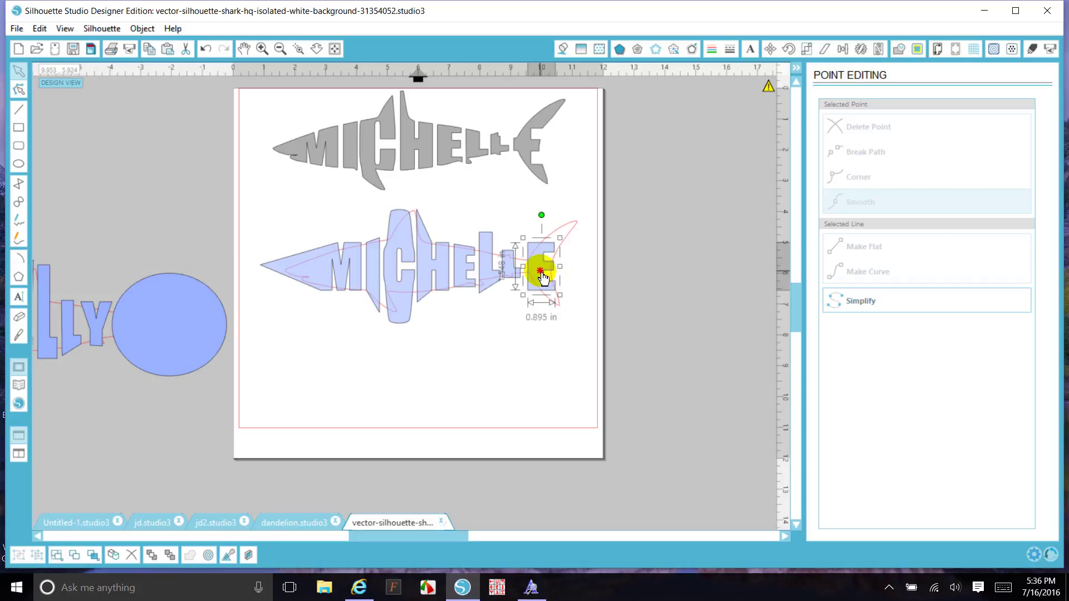
{"action": "double_click", "coordinate": [543, 277]}
{"action": "left_click_drag", "start_coordinate": [557, 245], "coordinate": [592, 207]}
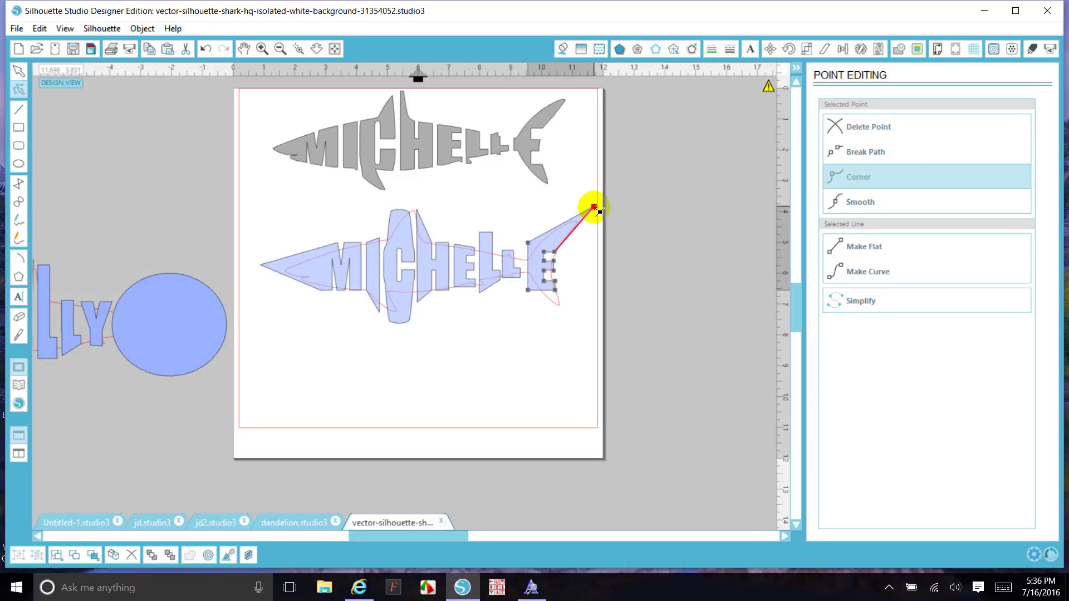
{"action": "left_click", "coordinate": [557, 259]}
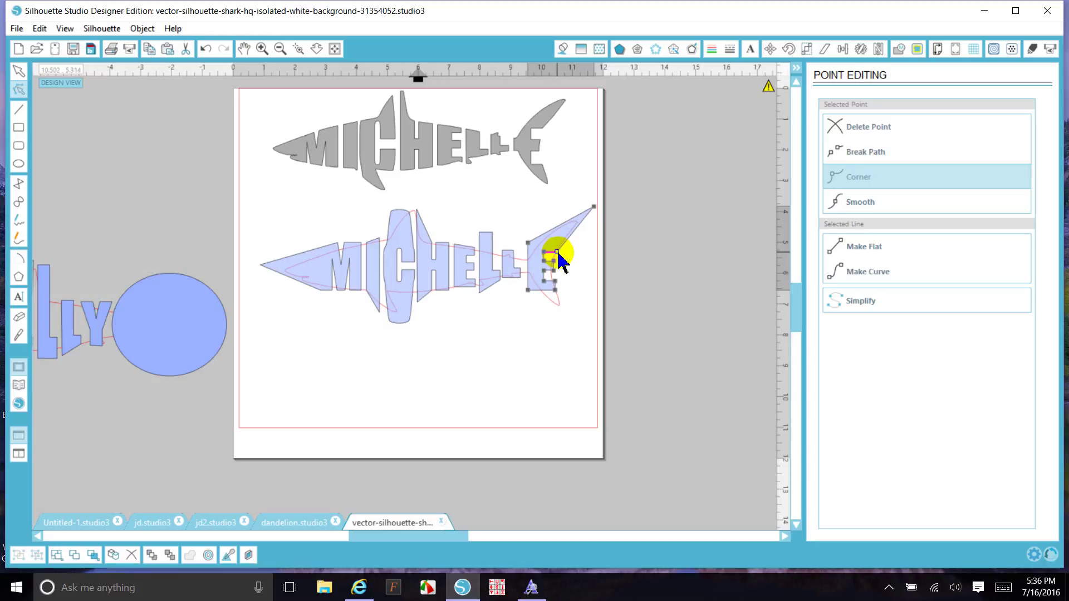
{"action": "left_click_drag", "start_coordinate": [555, 289], "coordinate": [564, 312]}
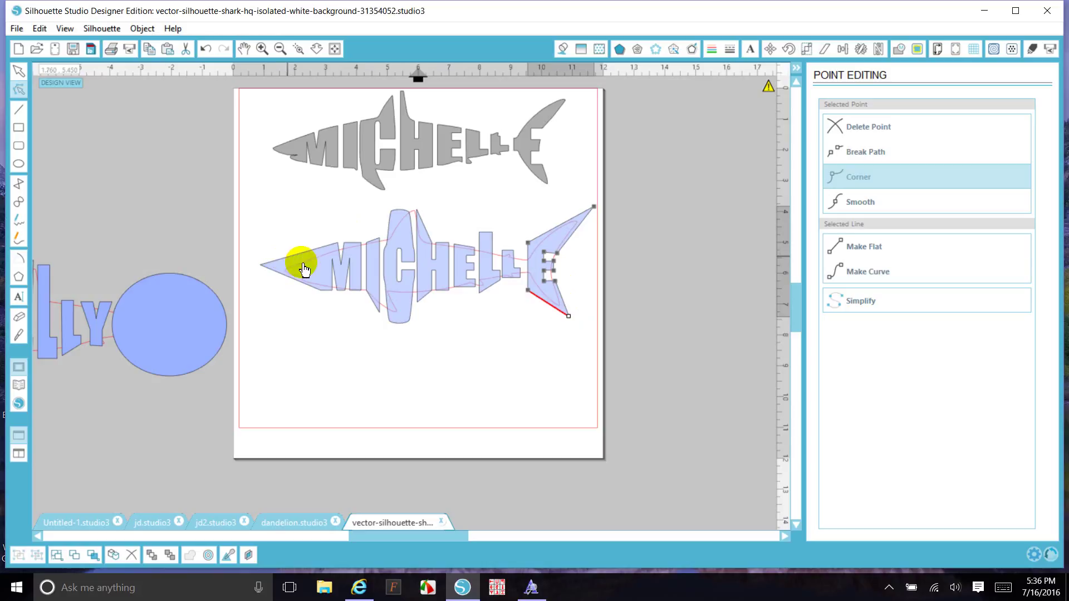
Step: Select all eight letters of the lower shark design and group them
{"action": "left_click_drag", "start_coordinate": [387, 306], "coordinate": [382, 336]}
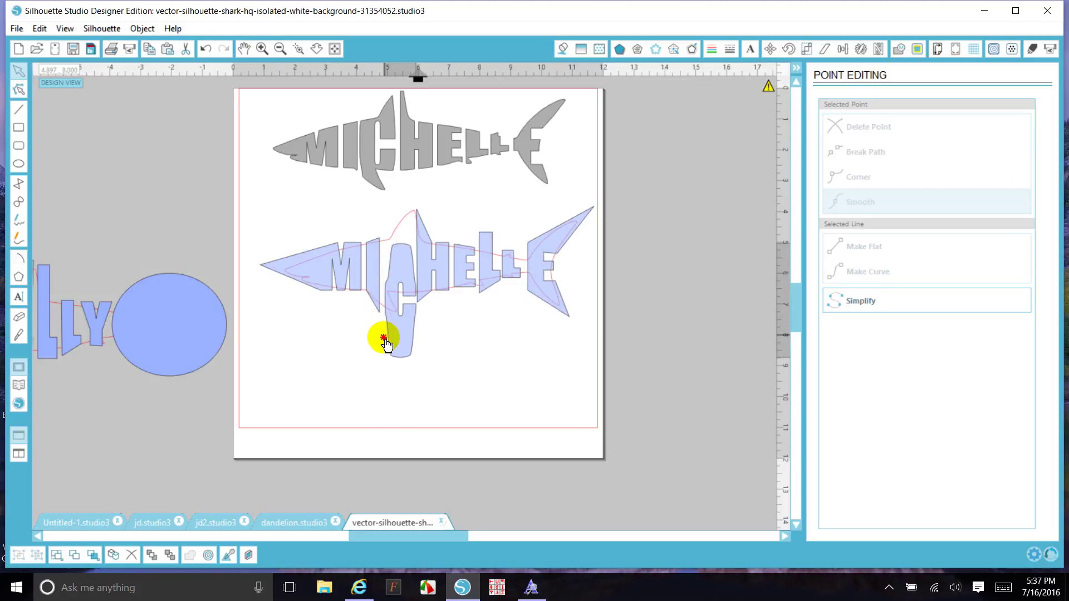
{"action": "left_click", "coordinate": [205, 49]}
{"action": "left_click", "coordinate": [205, 48]}
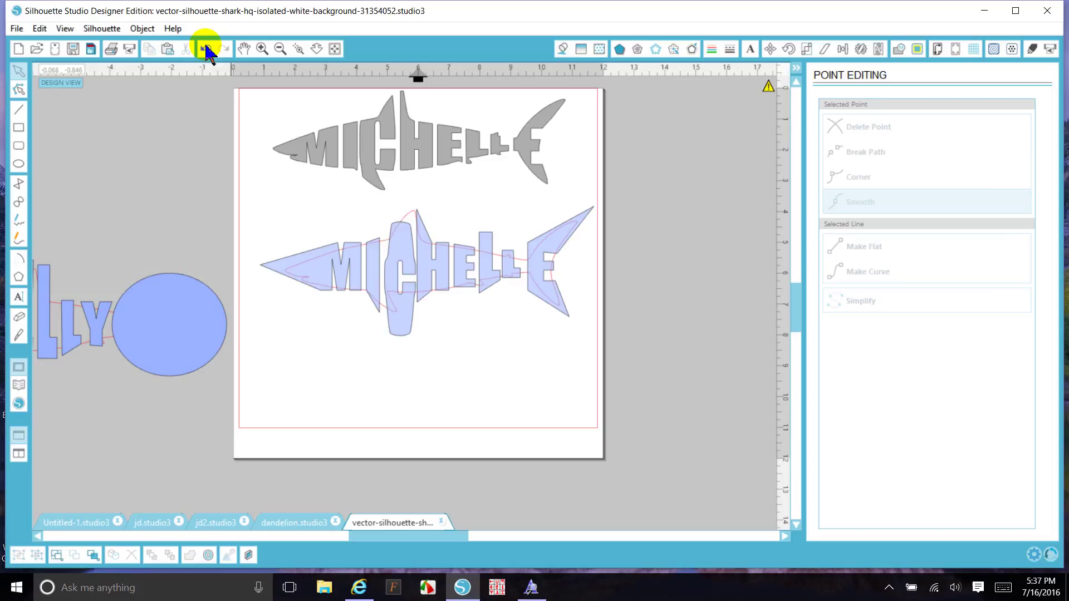
{"action": "left_click", "coordinate": [318, 275]}
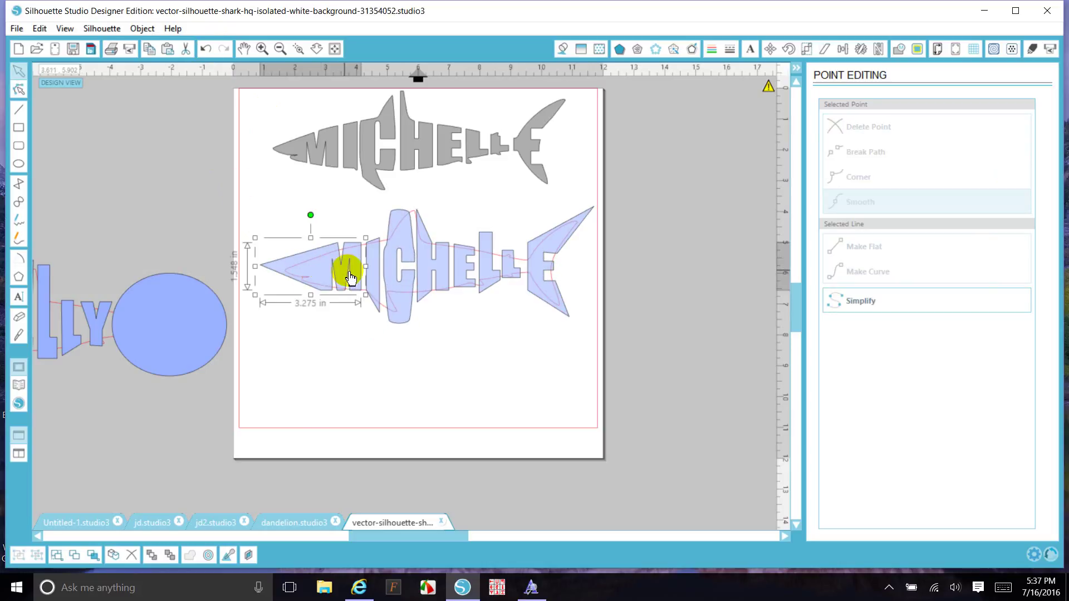
{"action": "left_click", "coordinate": [390, 284], "text": "shift"}
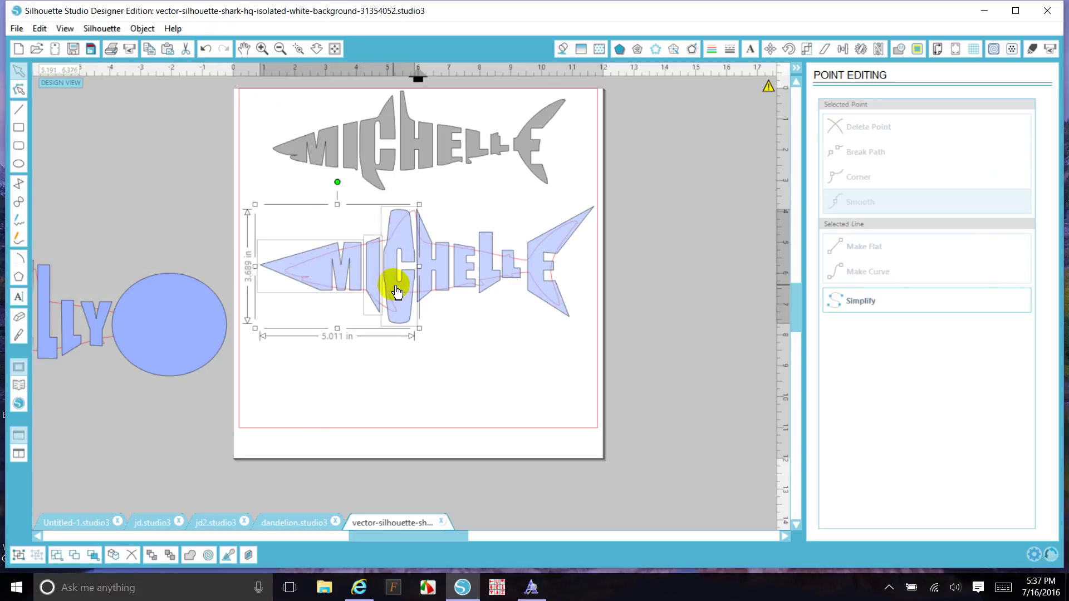
{"action": "left_click", "coordinate": [443, 278], "text": "shift"}
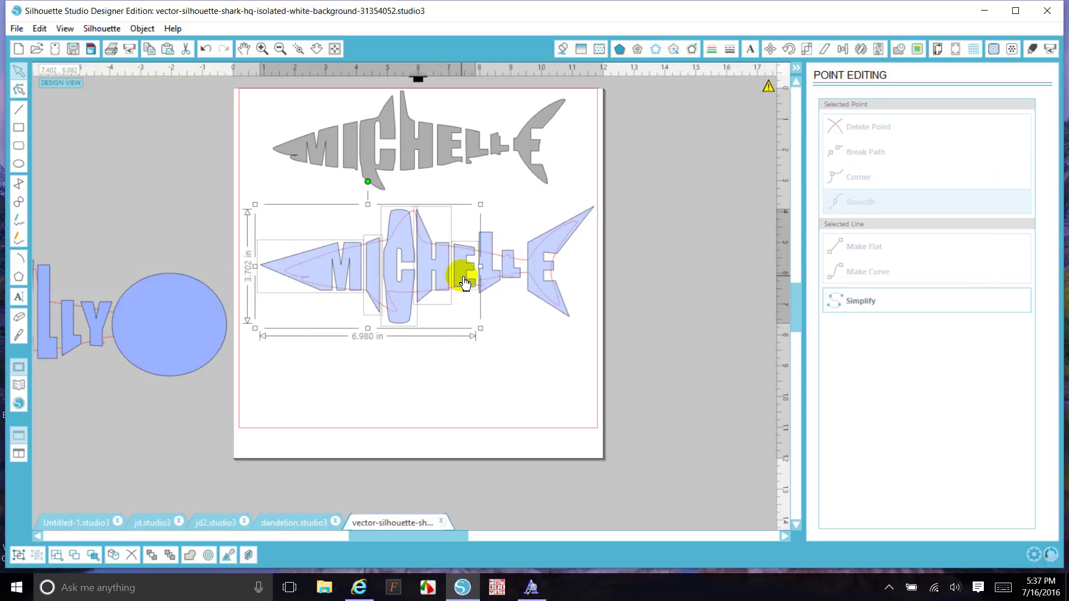
{"action": "left_click", "coordinate": [488, 285], "text": "shift"}
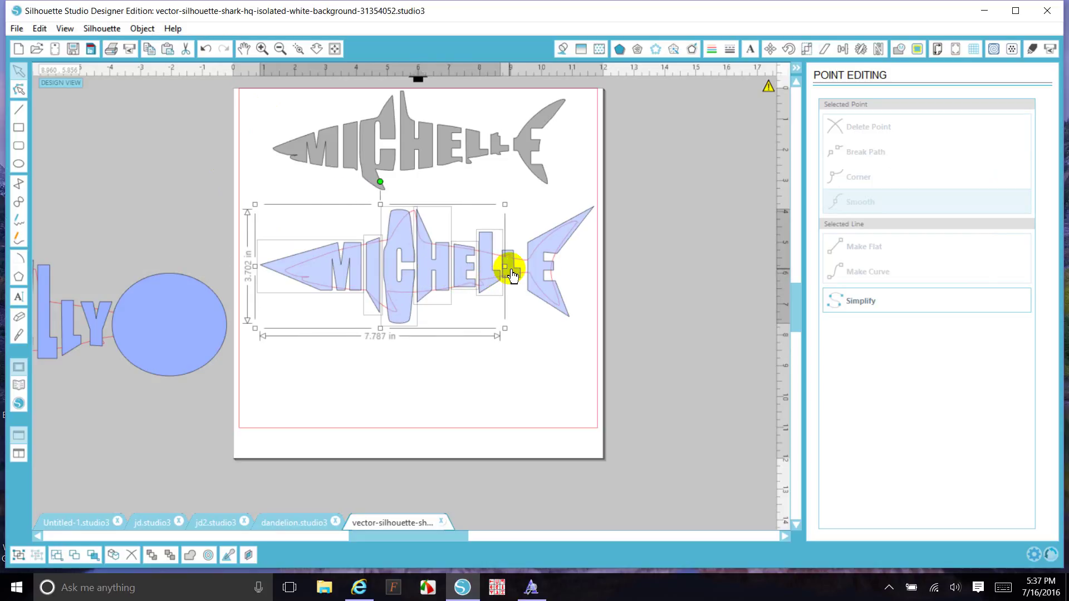
{"action": "left_click", "coordinate": [510, 269], "text": "shift"}
{"action": "left_click", "coordinate": [545, 281], "text": "shift"}
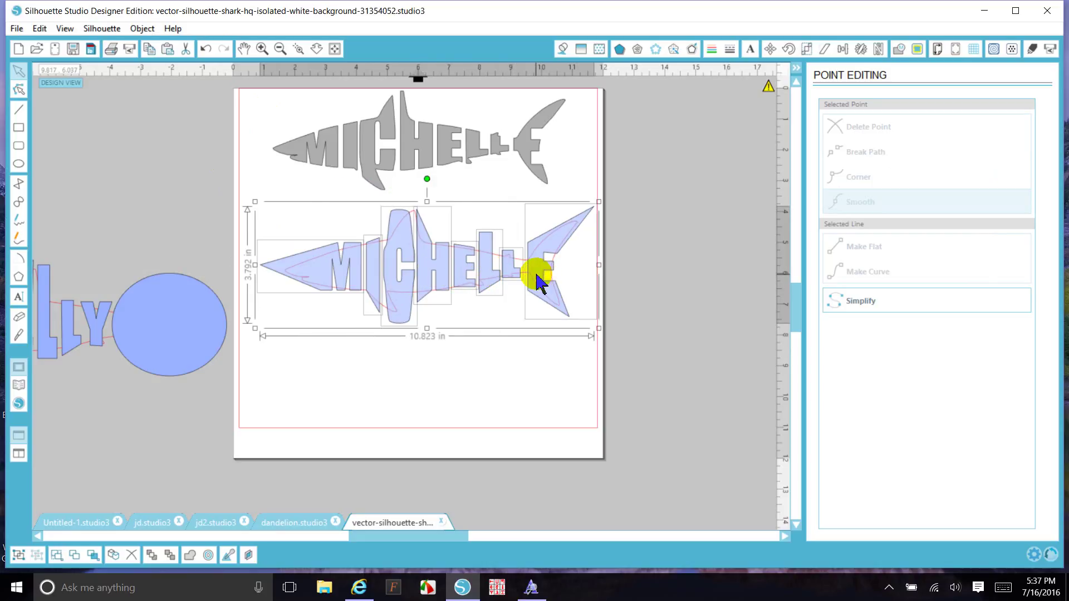
{"action": "left_click_drag", "start_coordinate": [537, 275], "coordinate": [536, 275]}
{"action": "right_click", "coordinate": [538, 282]}
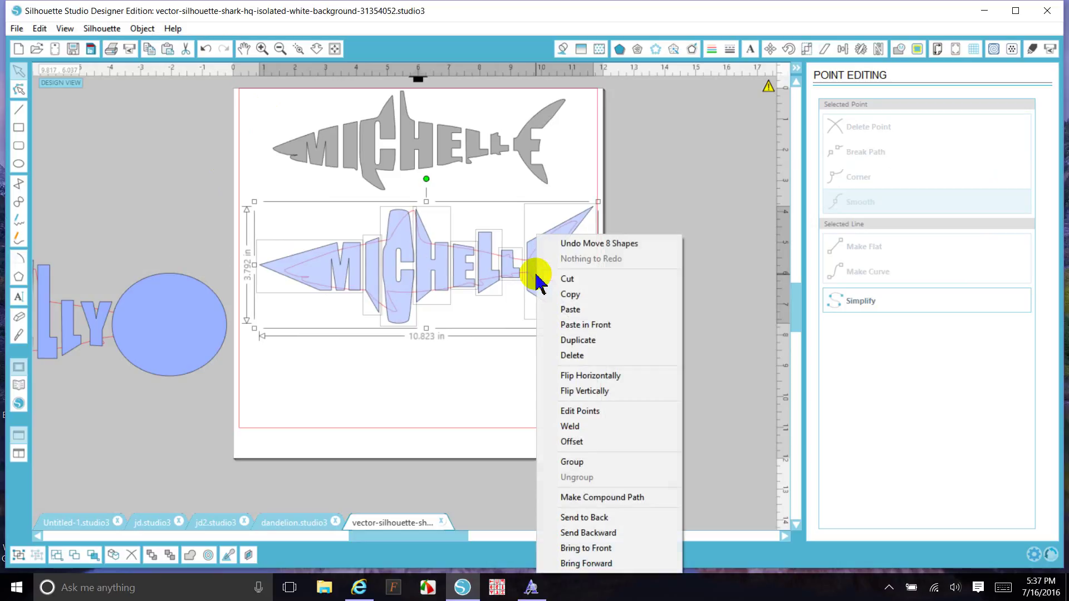
{"action": "left_click", "coordinate": [576, 463]}
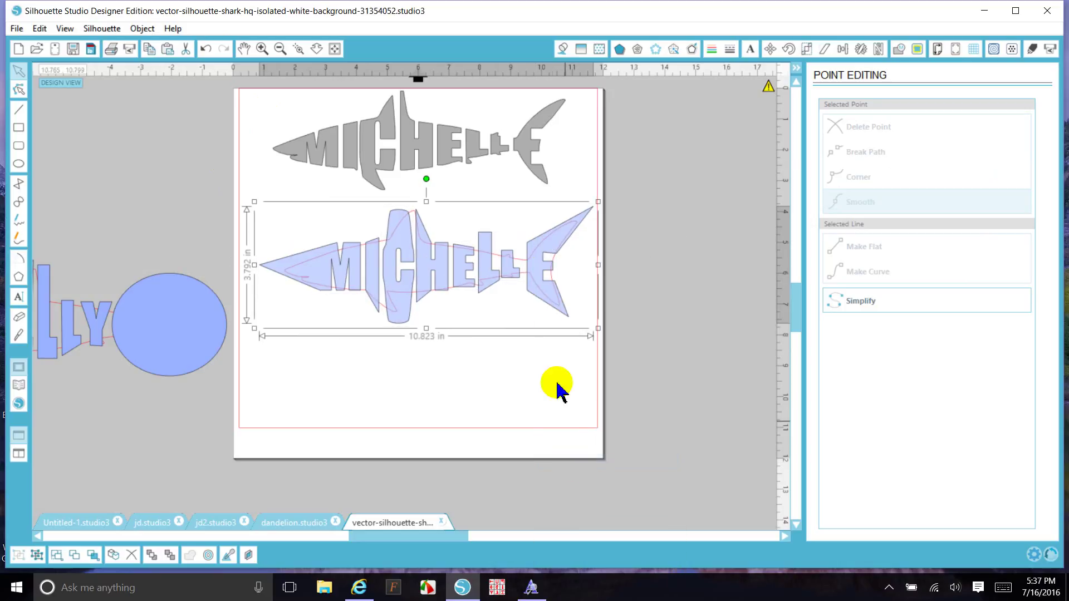
Step: Send the grouped letters backward relative to the shark outline
{"action": "right_click", "coordinate": [539, 273]}
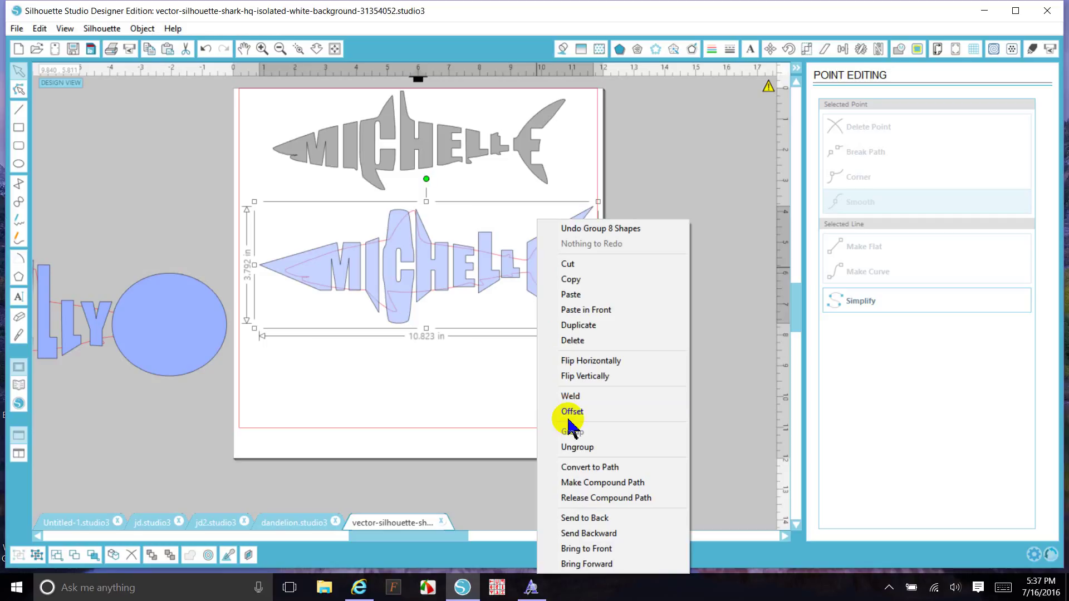
{"action": "left_click", "coordinate": [580, 533]}
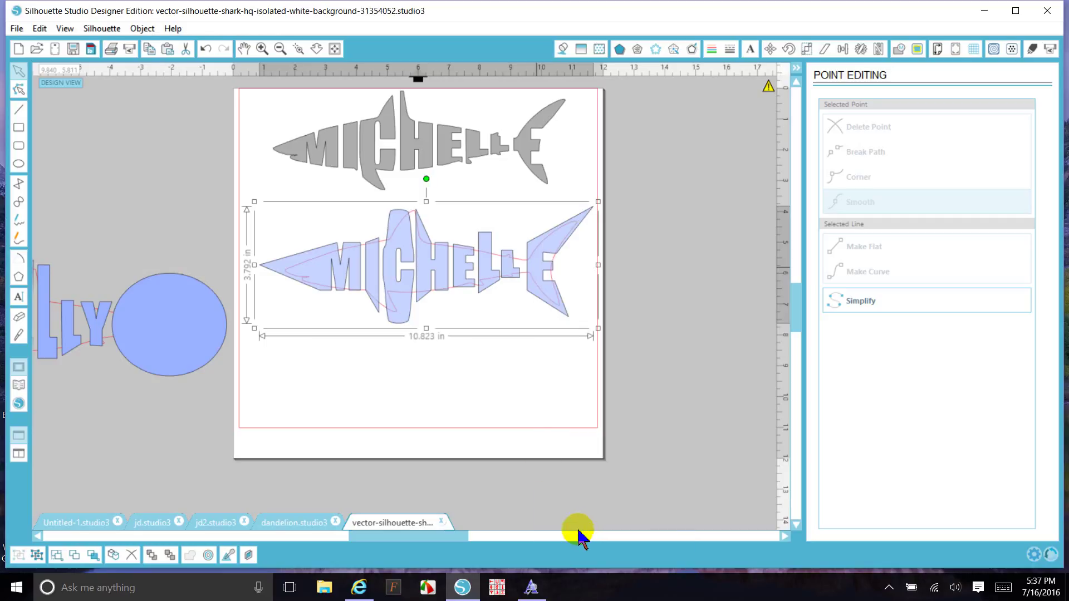
{"action": "left_click", "coordinate": [509, 428]}
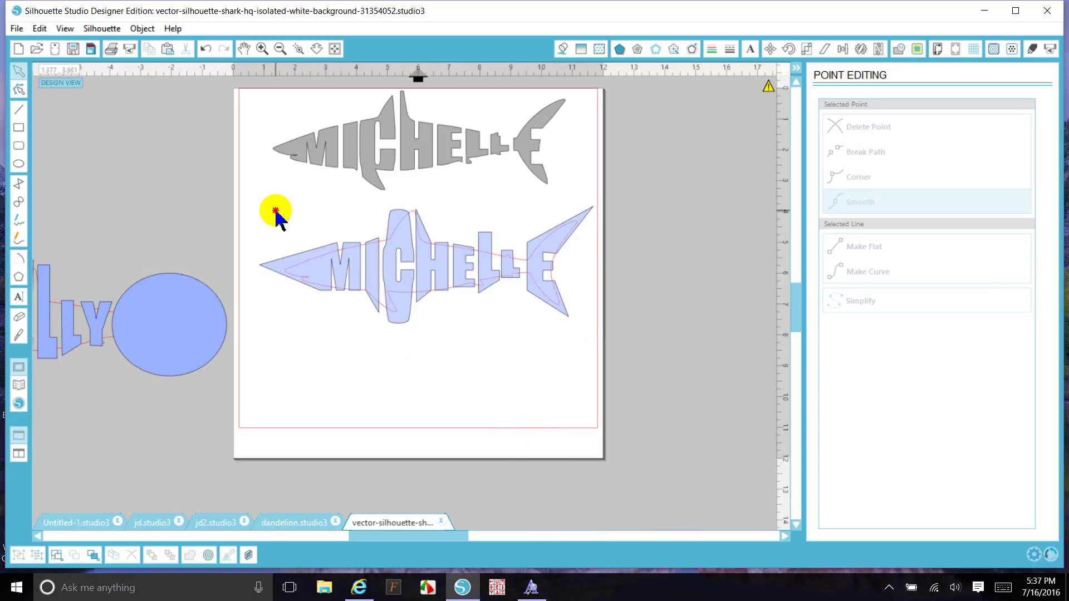
Step: Try to crop the grouped letters to the shark outline, and undo the crop
{"action": "left_click_drag", "start_coordinate": [275, 210], "coordinate": [377, 343]}
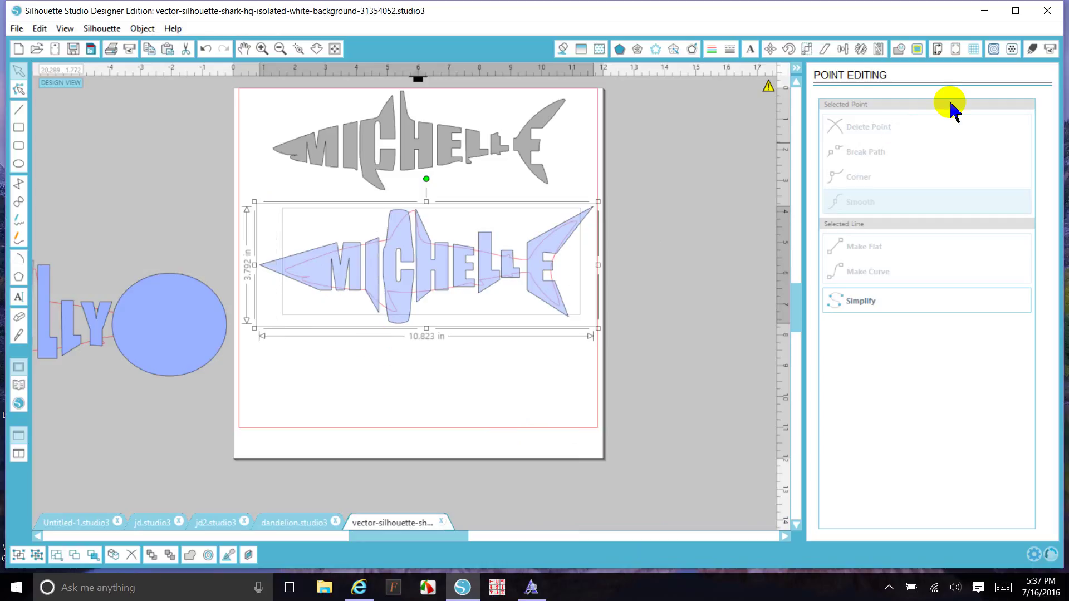
{"action": "left_click", "coordinate": [899, 49]}
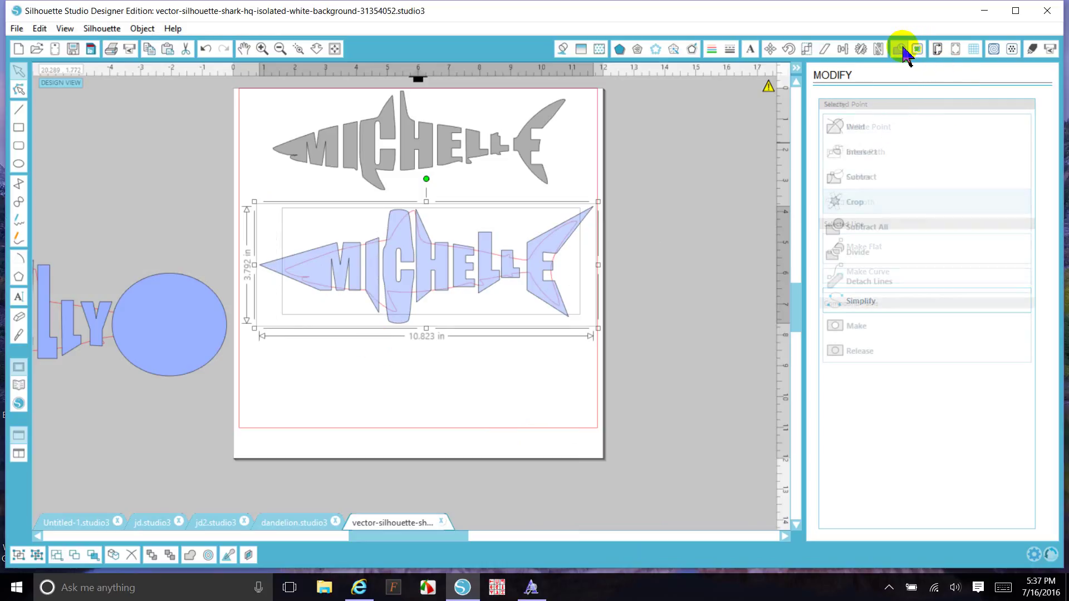
{"action": "left_click", "coordinate": [861, 179]}
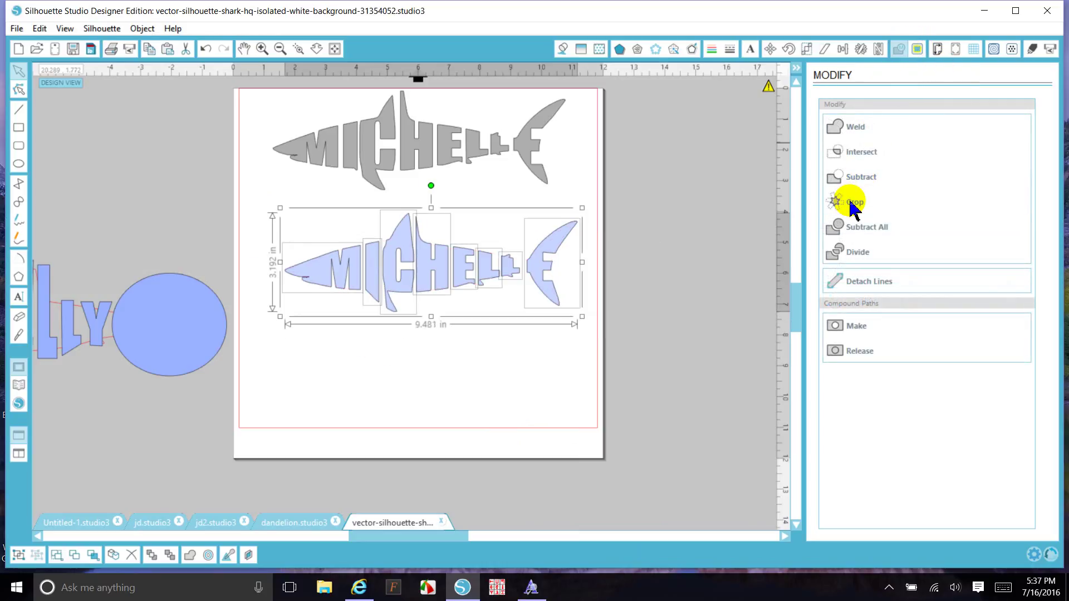
{"action": "left_click", "coordinate": [674, 256]}
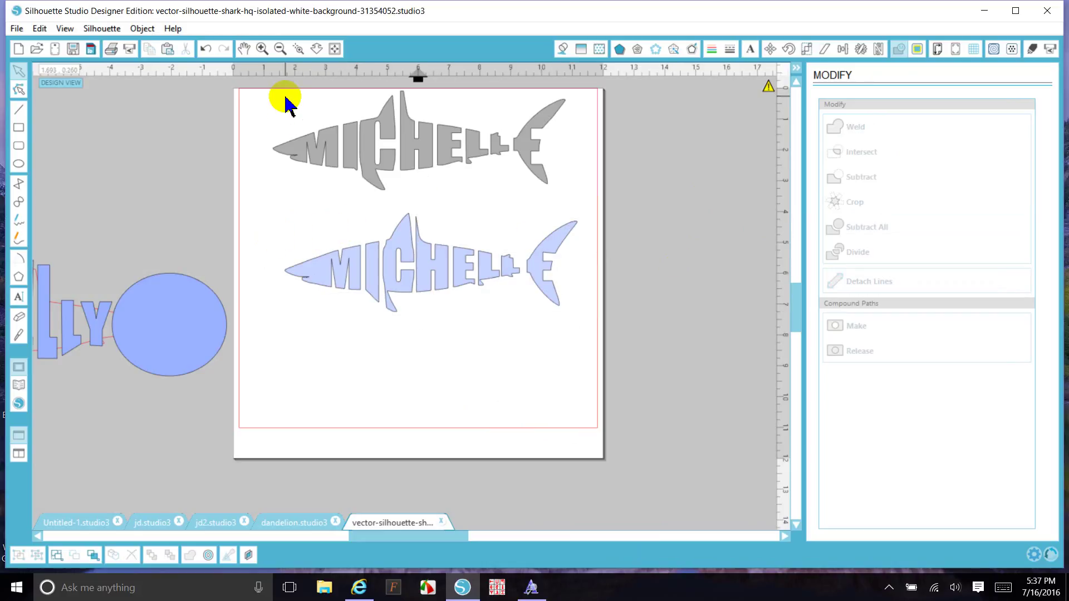
{"action": "left_click", "coordinate": [206, 50]}
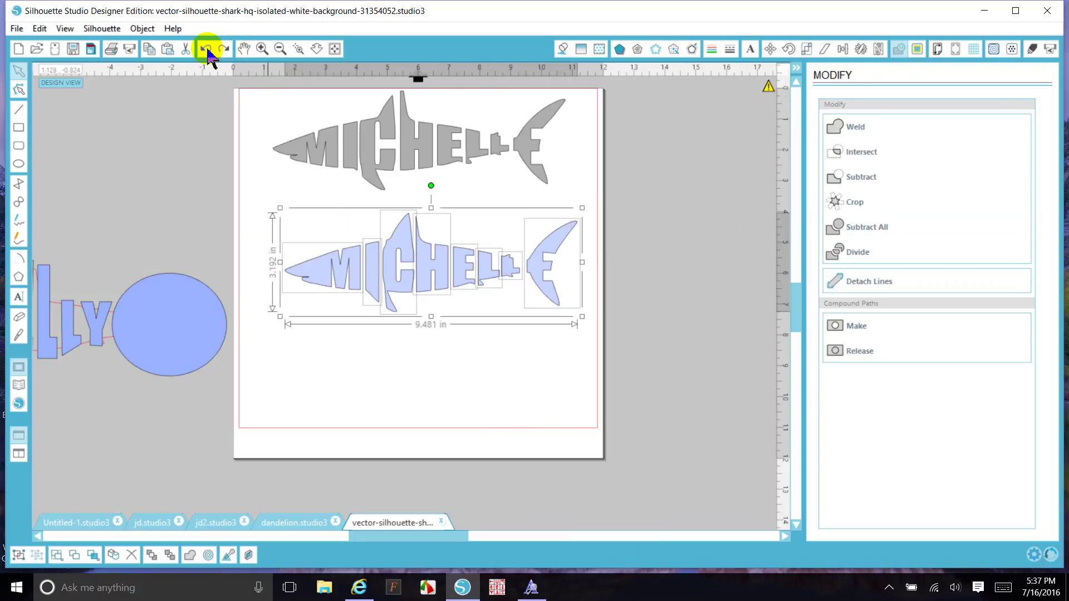
{"action": "left_click", "coordinate": [207, 51]}
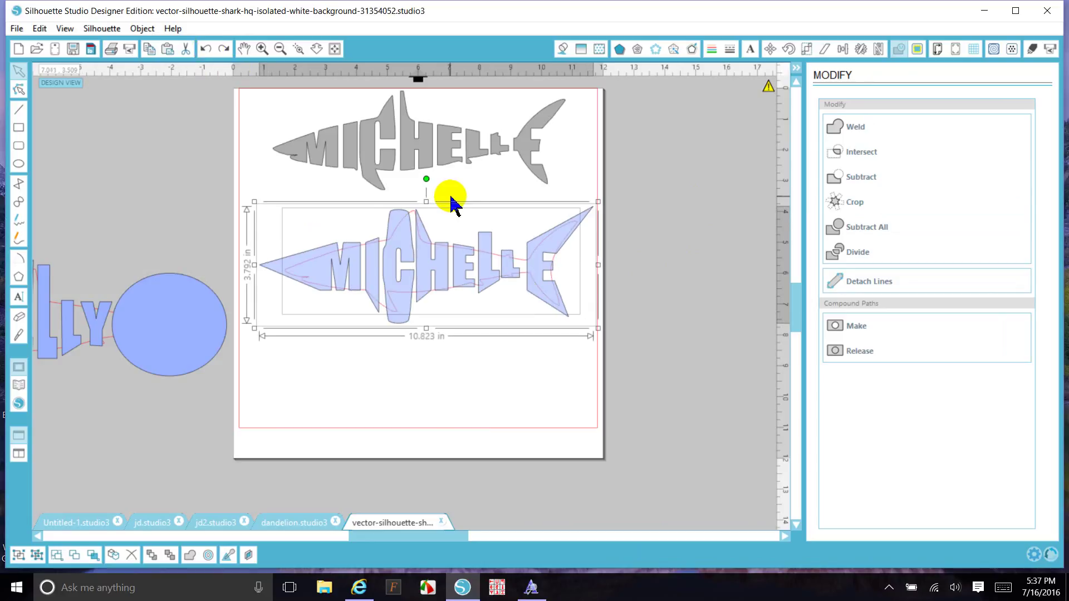
Step: Ungroup the letters of the lower shark design
{"action": "left_click", "coordinate": [632, 286]}
{"action": "left_click", "coordinate": [533, 273]}
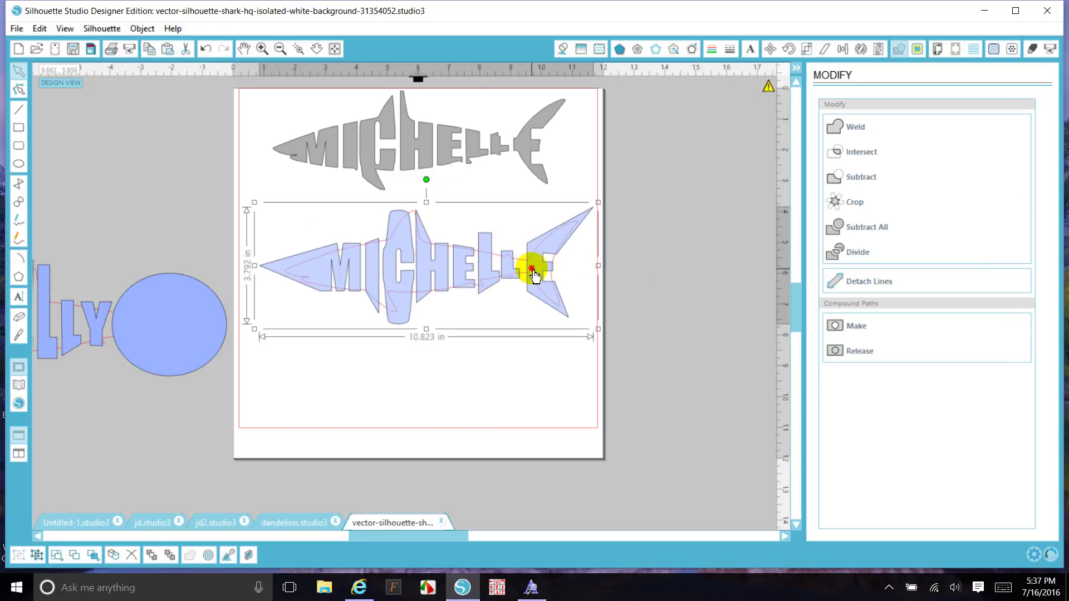
{"action": "right_click", "coordinate": [536, 271]}
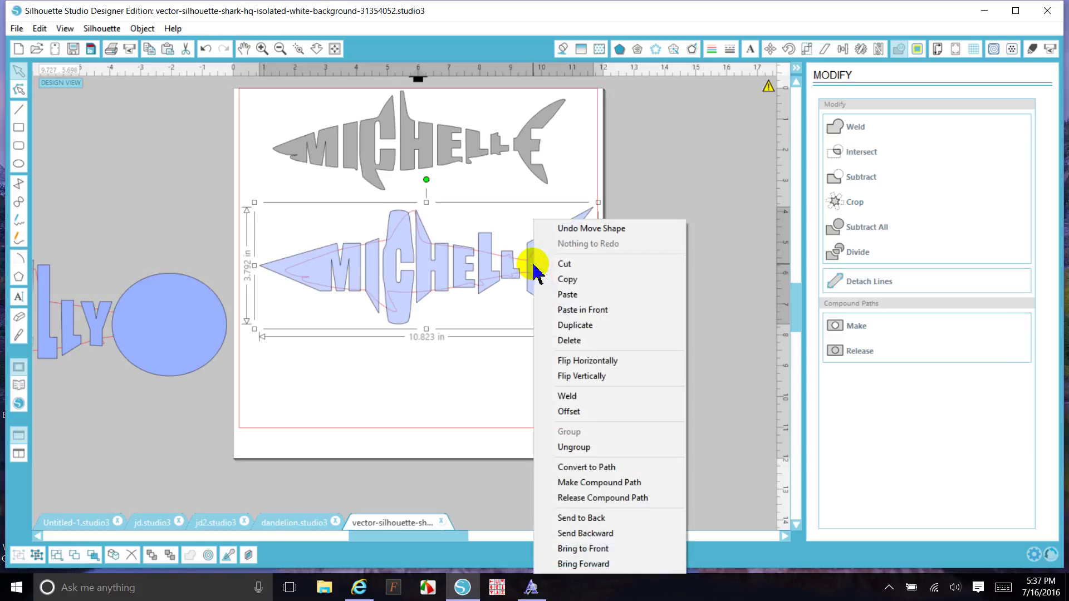
{"action": "left_click", "coordinate": [574, 447]}
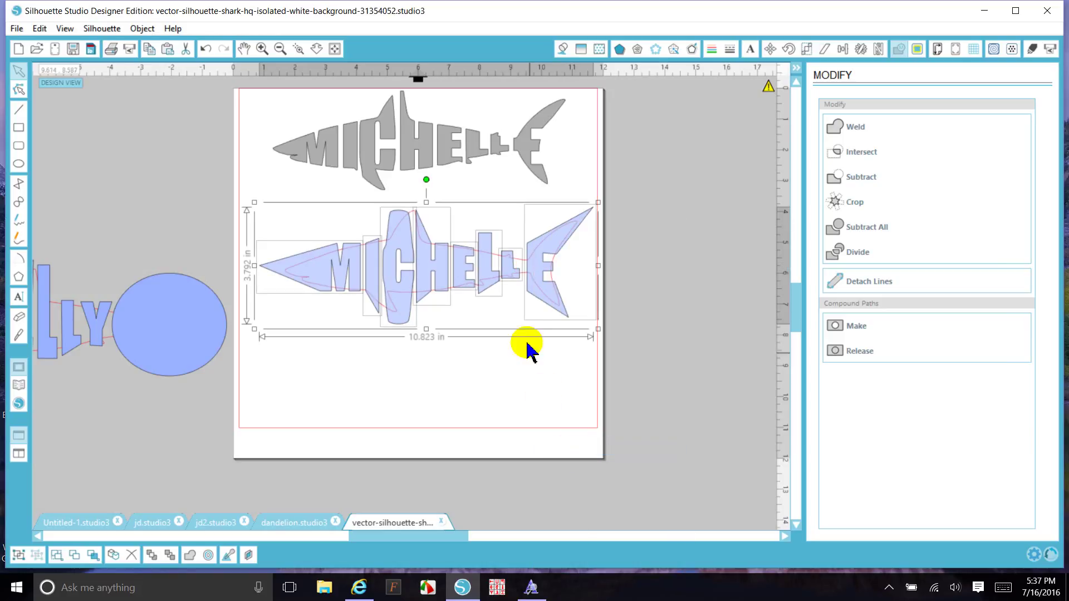
{"action": "left_click", "coordinate": [553, 431]}
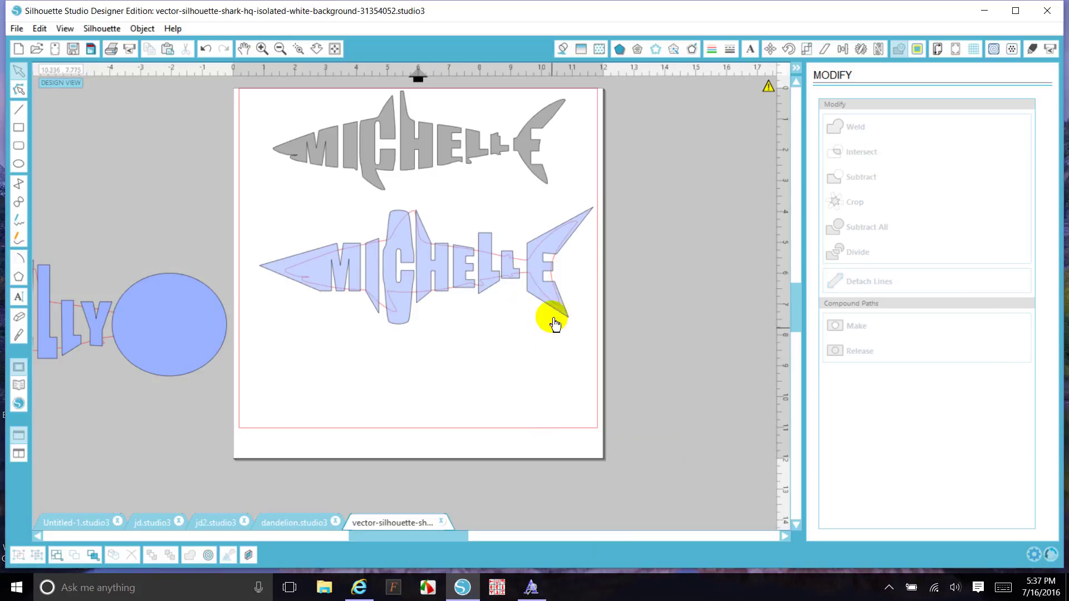
Step: Edit the points of the last letter E, moving its upper and lower left corners slightly outward toward the neighbouring L
{"action": "left_click", "coordinate": [546, 297]}
{"action": "double_click", "coordinate": [546, 297]}
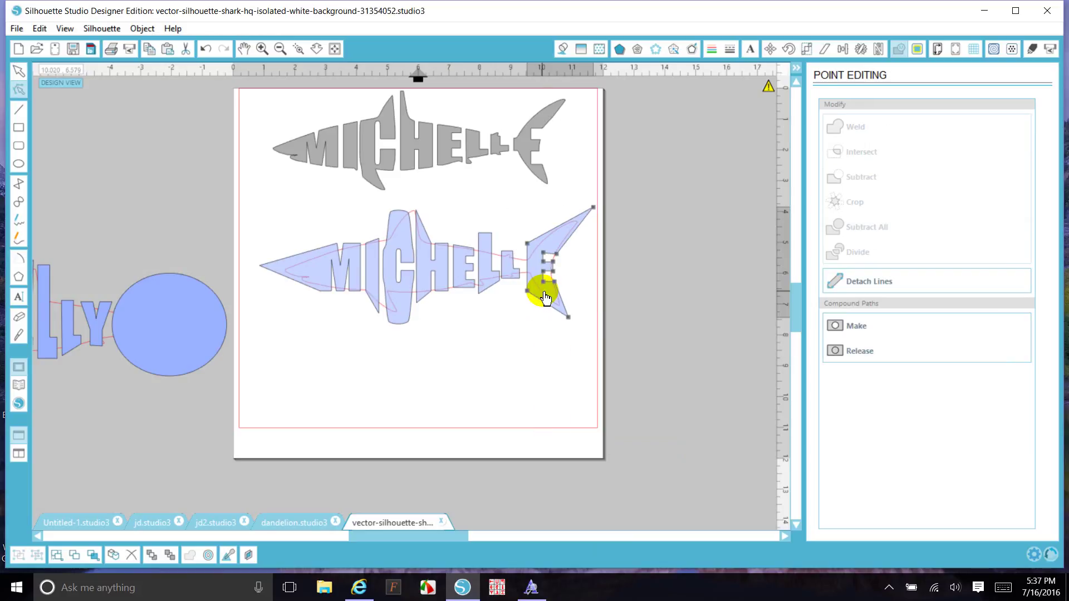
{"action": "left_click", "coordinate": [528, 243]}
{"action": "left_click_drag", "start_coordinate": [532, 247], "coordinate": [525, 245]}
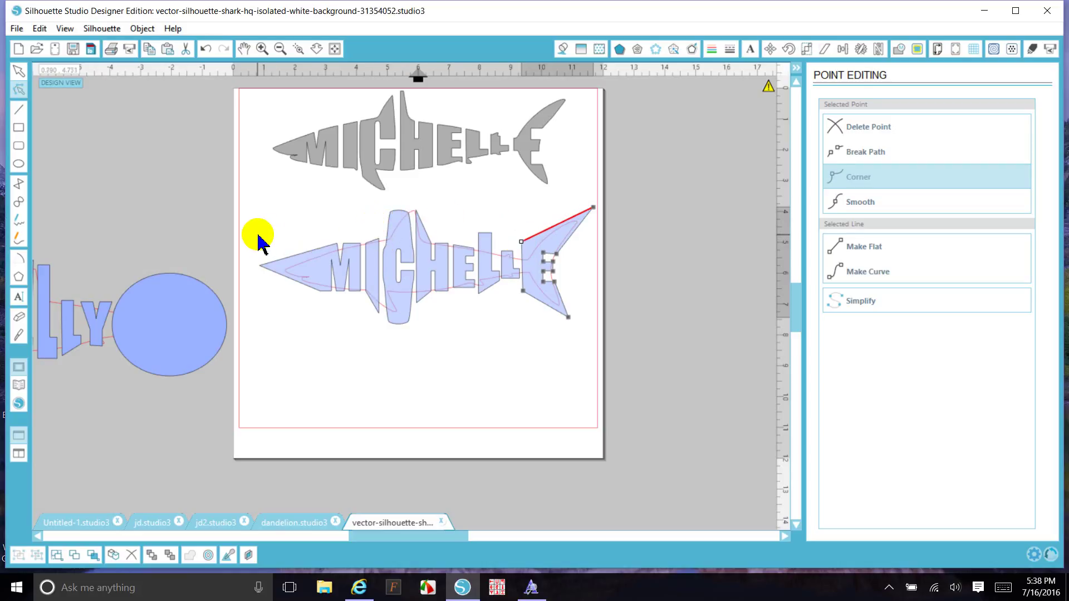
Step: Select all eight letters of the lower shark design again and group them
{"action": "left_click", "coordinate": [288, 256]}
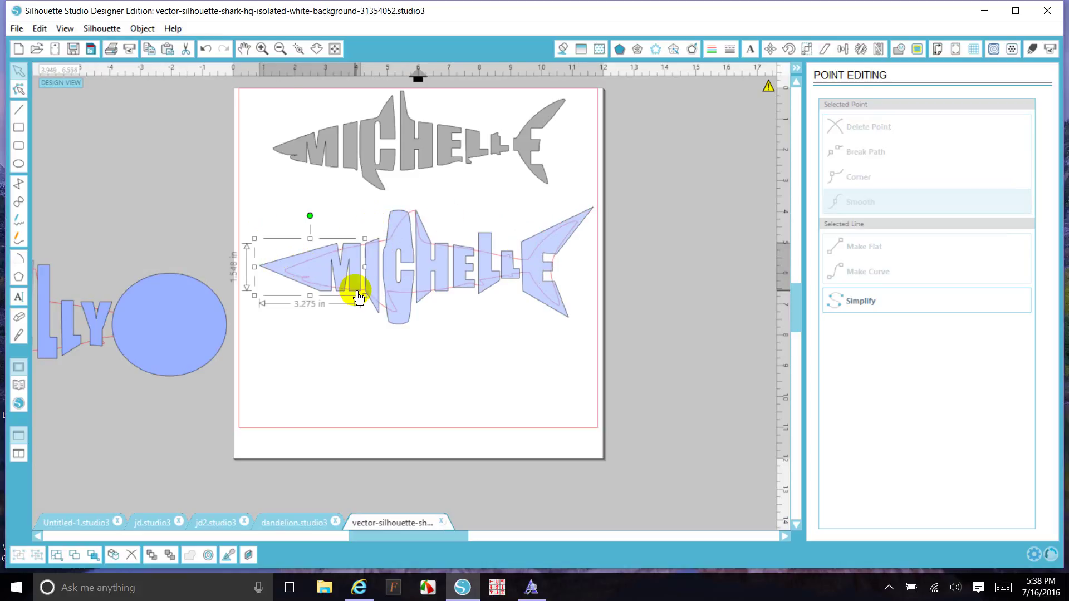
{"action": "left_click", "coordinate": [376, 275], "text": "shift"}
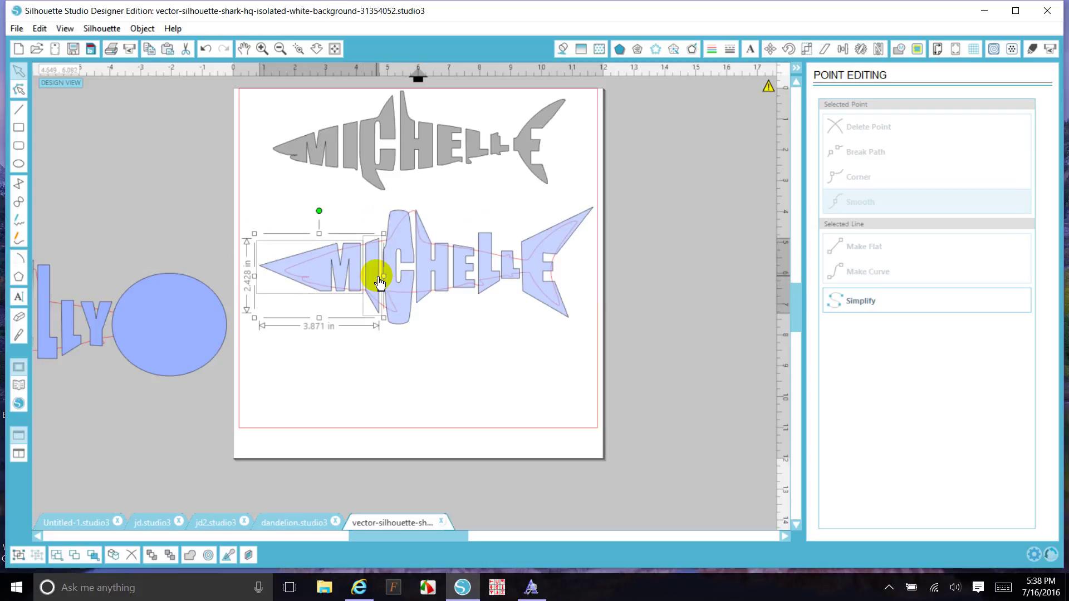
{"action": "left_click", "coordinate": [393, 284], "text": "shift"}
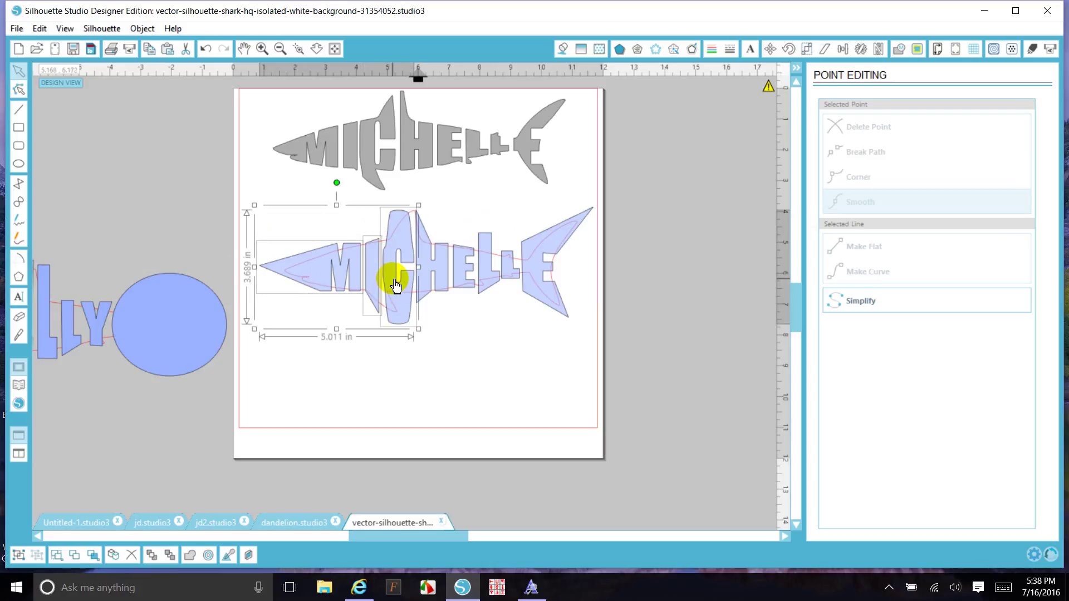
{"action": "left_click", "coordinate": [442, 276], "text": "shift"}
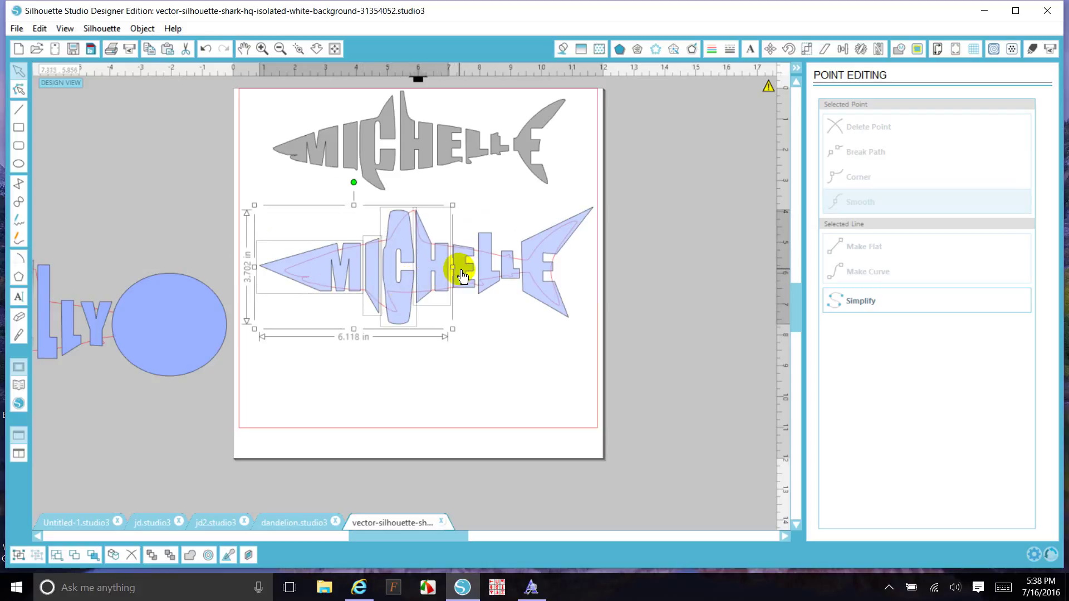
{"action": "left_click_drag", "start_coordinate": [462, 274], "coordinate": [538, 277]}
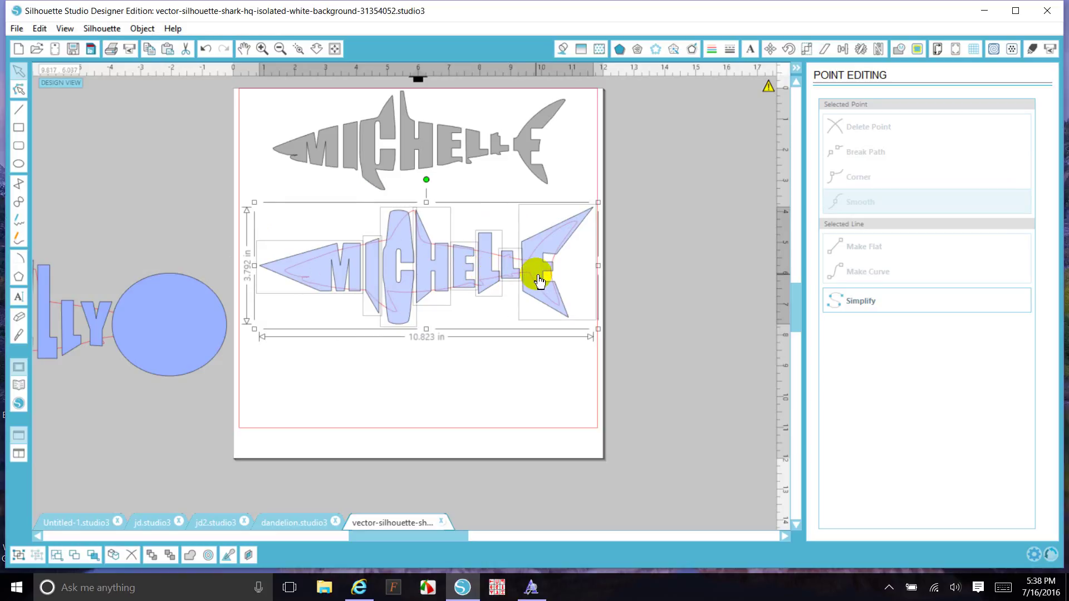
{"action": "right_click", "coordinate": [537, 277]}
{"action": "left_click", "coordinate": [551, 464]}
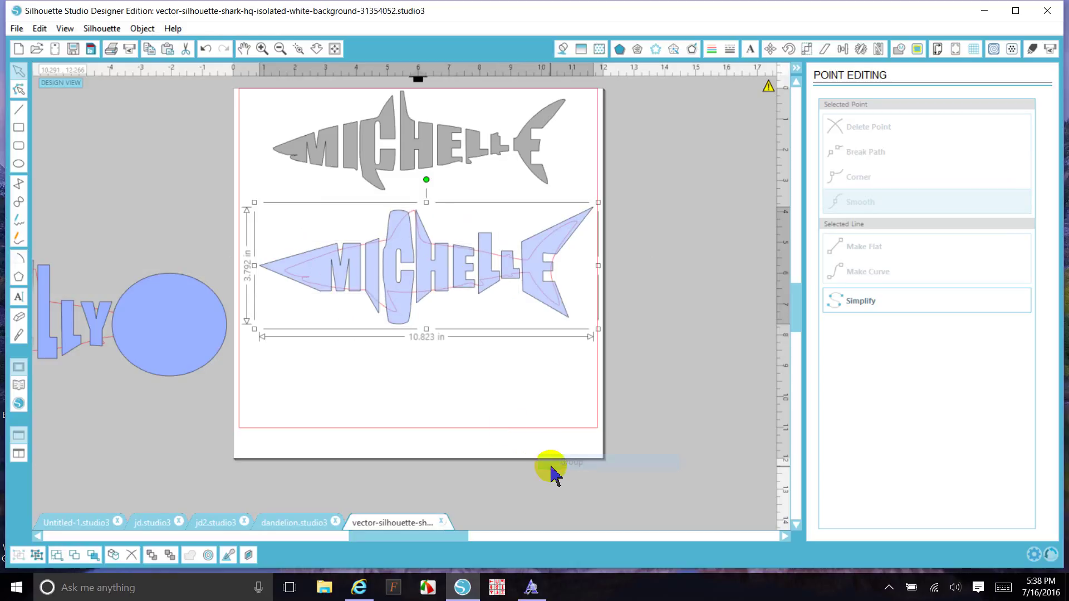
Step: Crop the regrouped letters together with the shark outline so they take on the shark's shape
{"action": "left_click_drag", "start_coordinate": [247, 174], "coordinate": [321, 303]}
{"action": "left_click", "coordinate": [903, 49]}
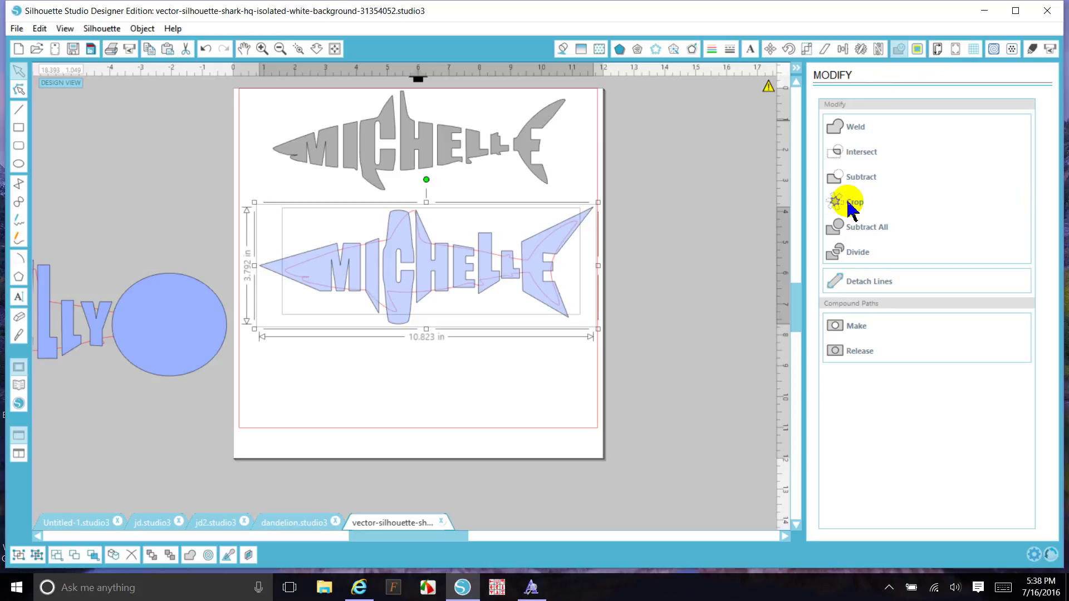
{"action": "left_click", "coordinate": [850, 206]}
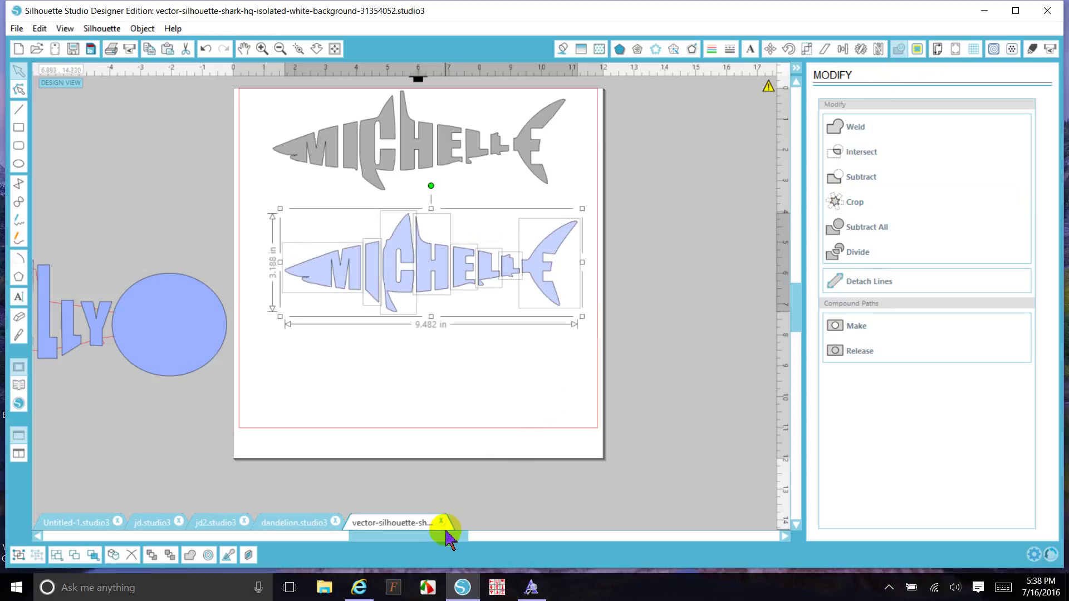
Step: Crop the five-letter name and its two end circles beside the page to their shark outline
{"action": "left_click_drag", "start_coordinate": [445, 538], "coordinate": [370, 525]}
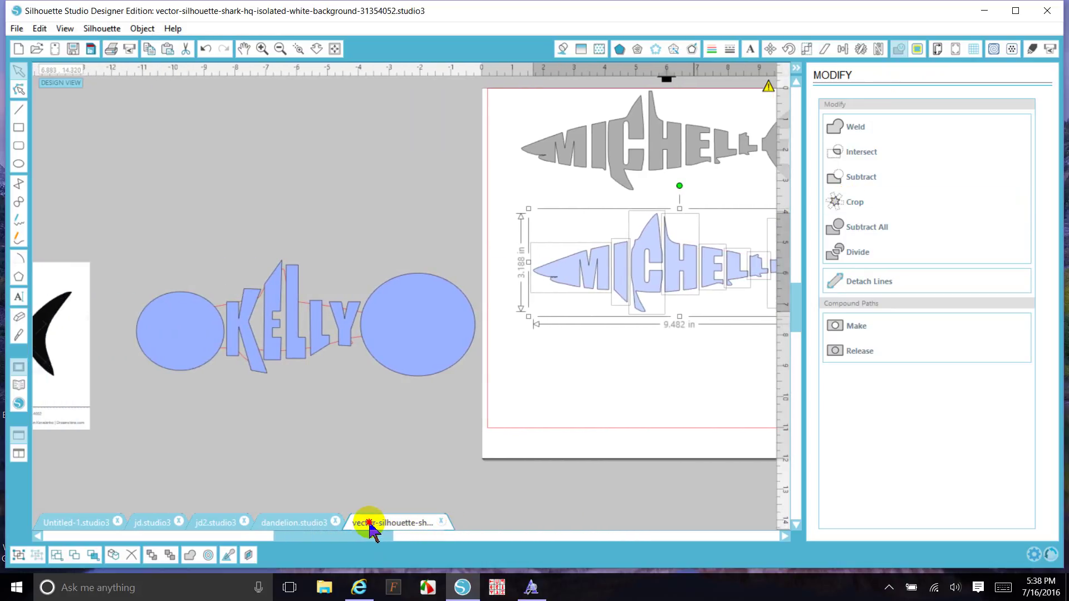
{"action": "left_click", "coordinate": [164, 253]}
{"action": "left_click_drag", "start_coordinate": [165, 253], "coordinate": [358, 402]}
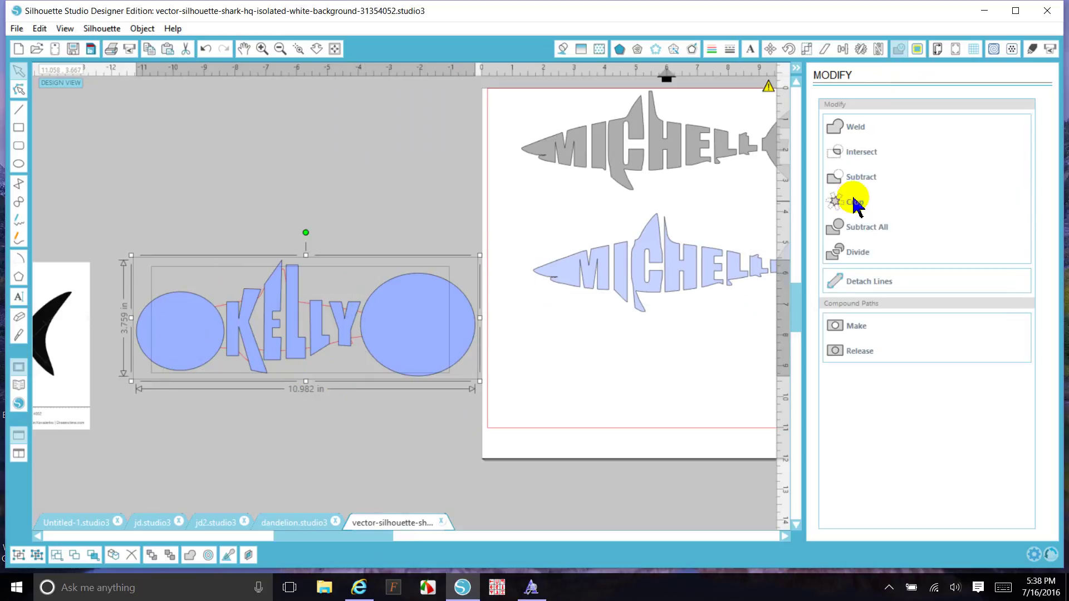
{"action": "left_click", "coordinate": [854, 212]}
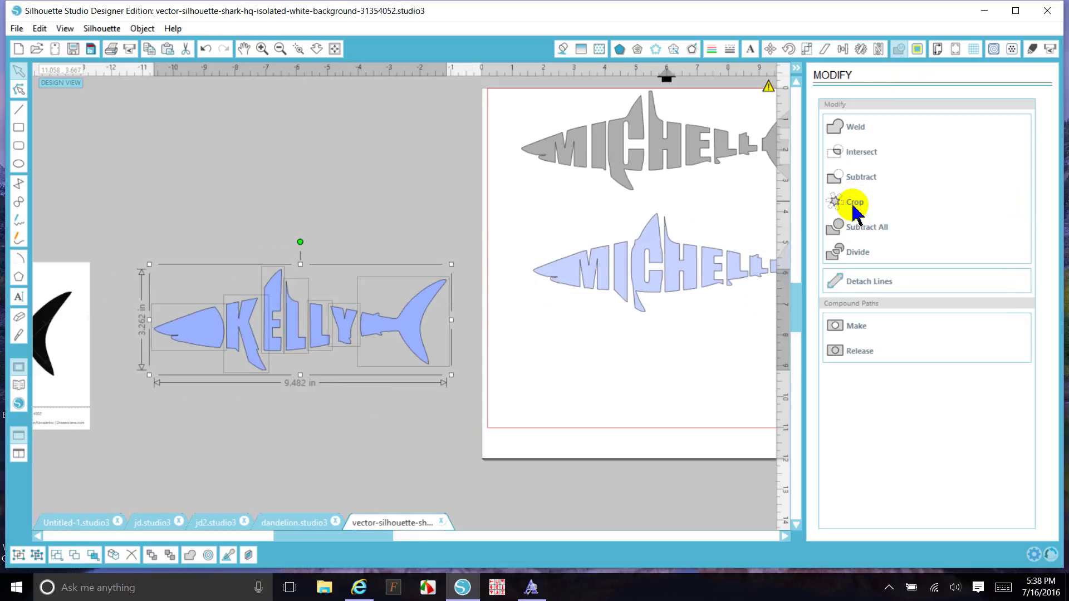